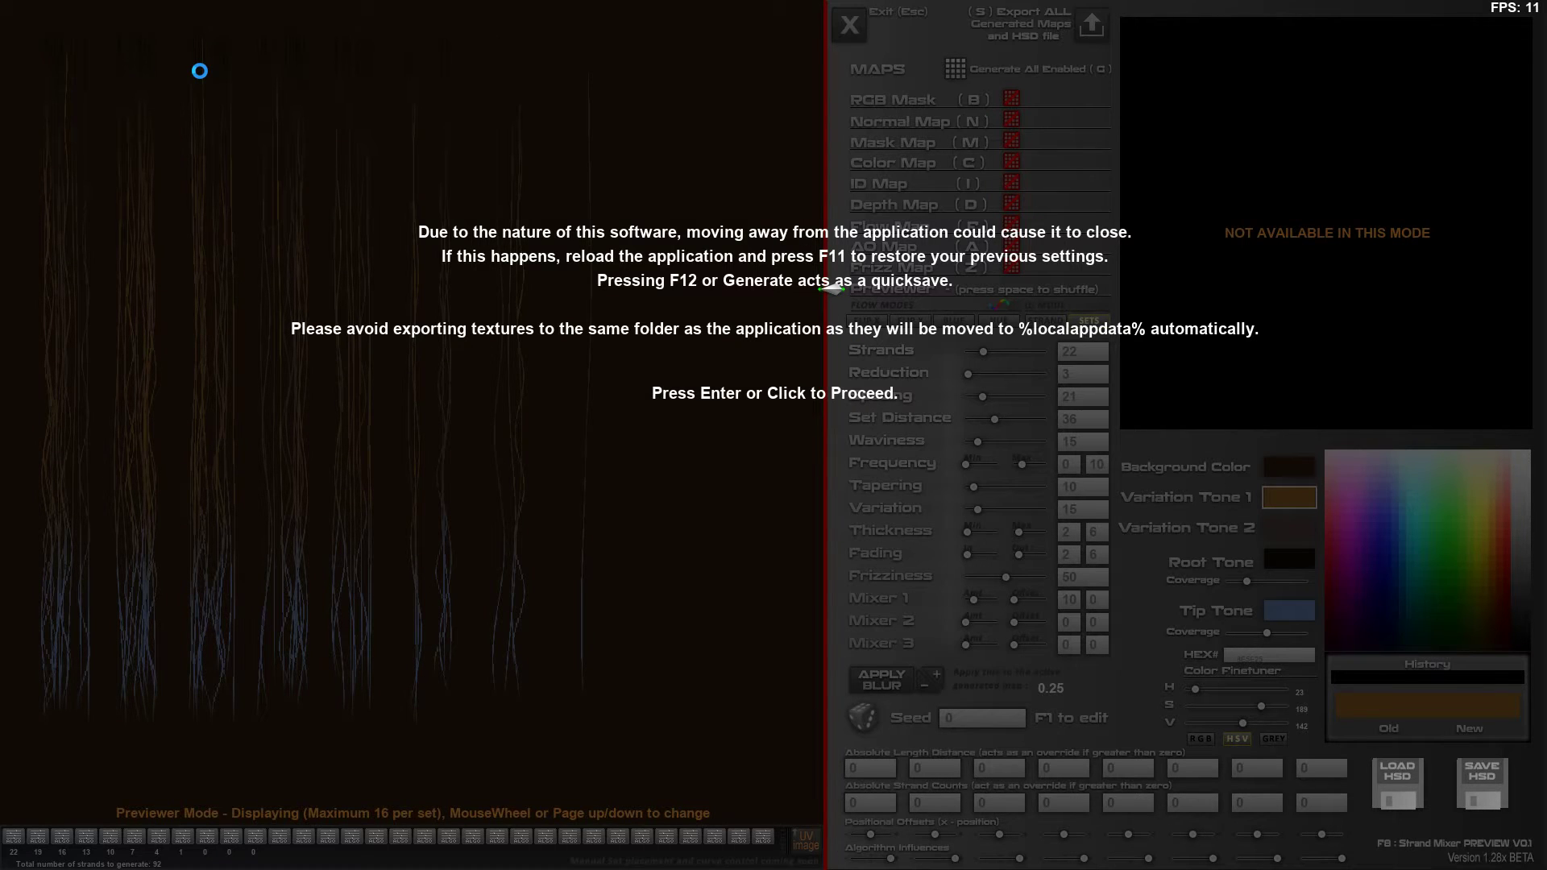
Dismiss the startup warning overlay to reveal the brown-to-blue strand preview
click(674, 560)
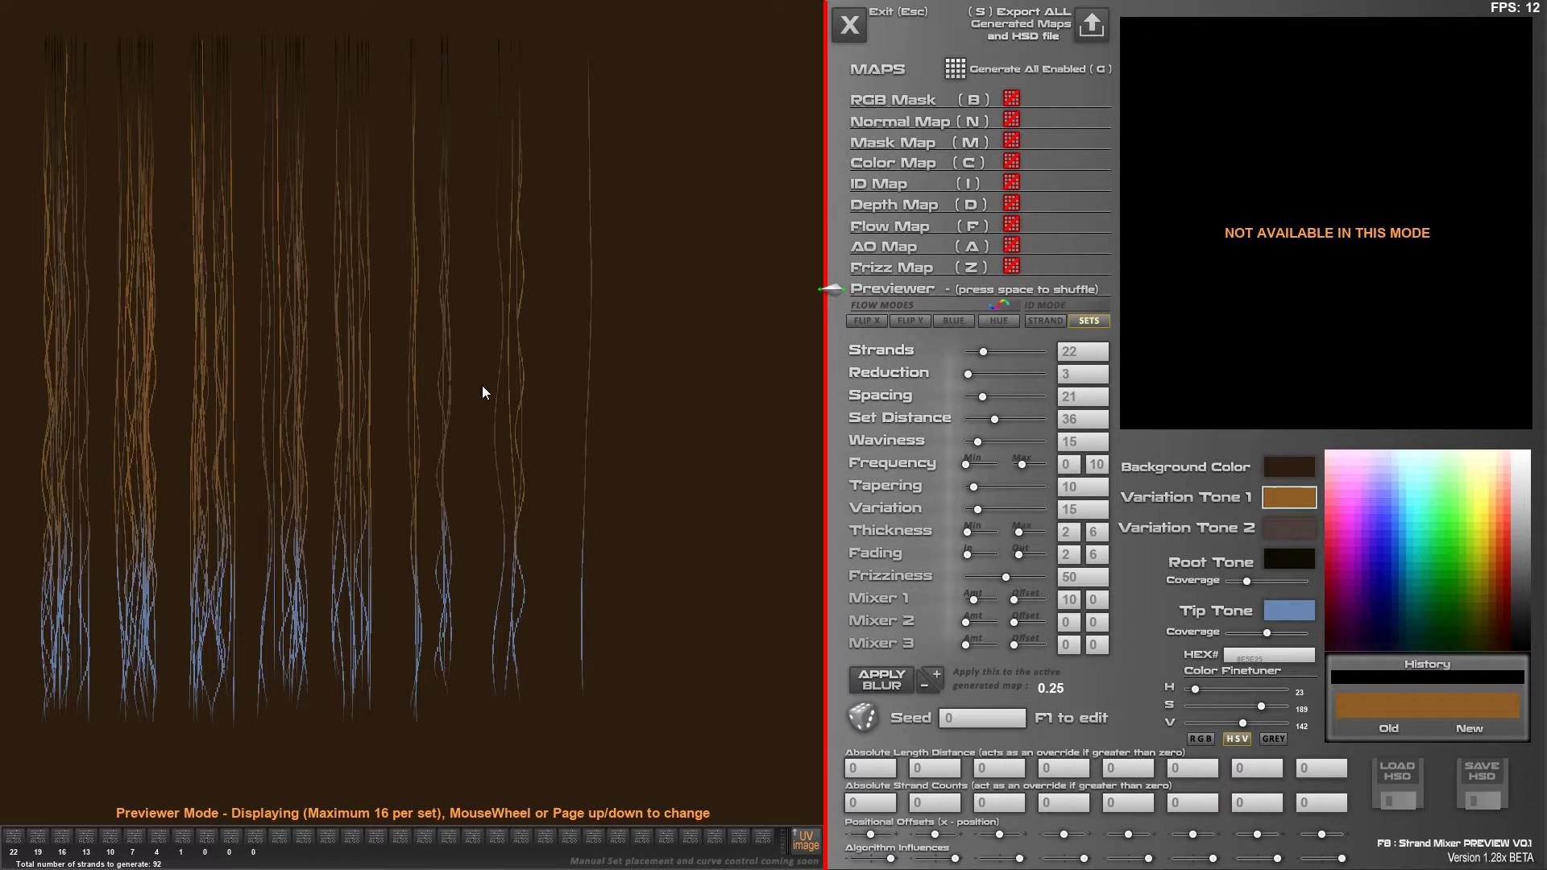
Raise Strands to 45 and reduce the preview to 19 strands per set
drag(982, 352, 1001, 351)
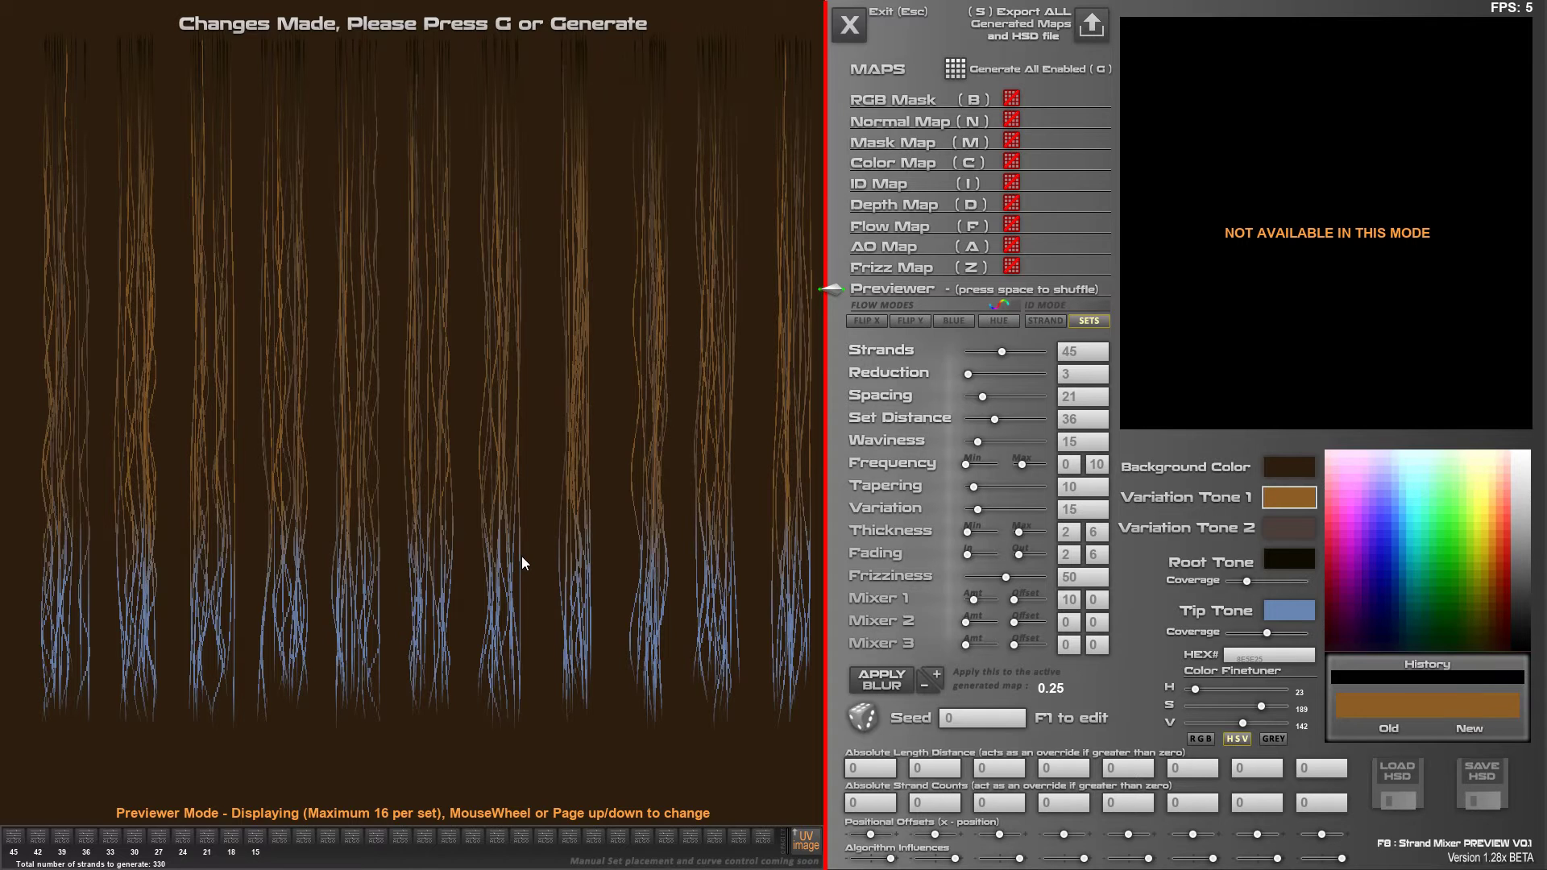
scroll(520, 562, up, 2)
scroll(385, 811, up, 3)
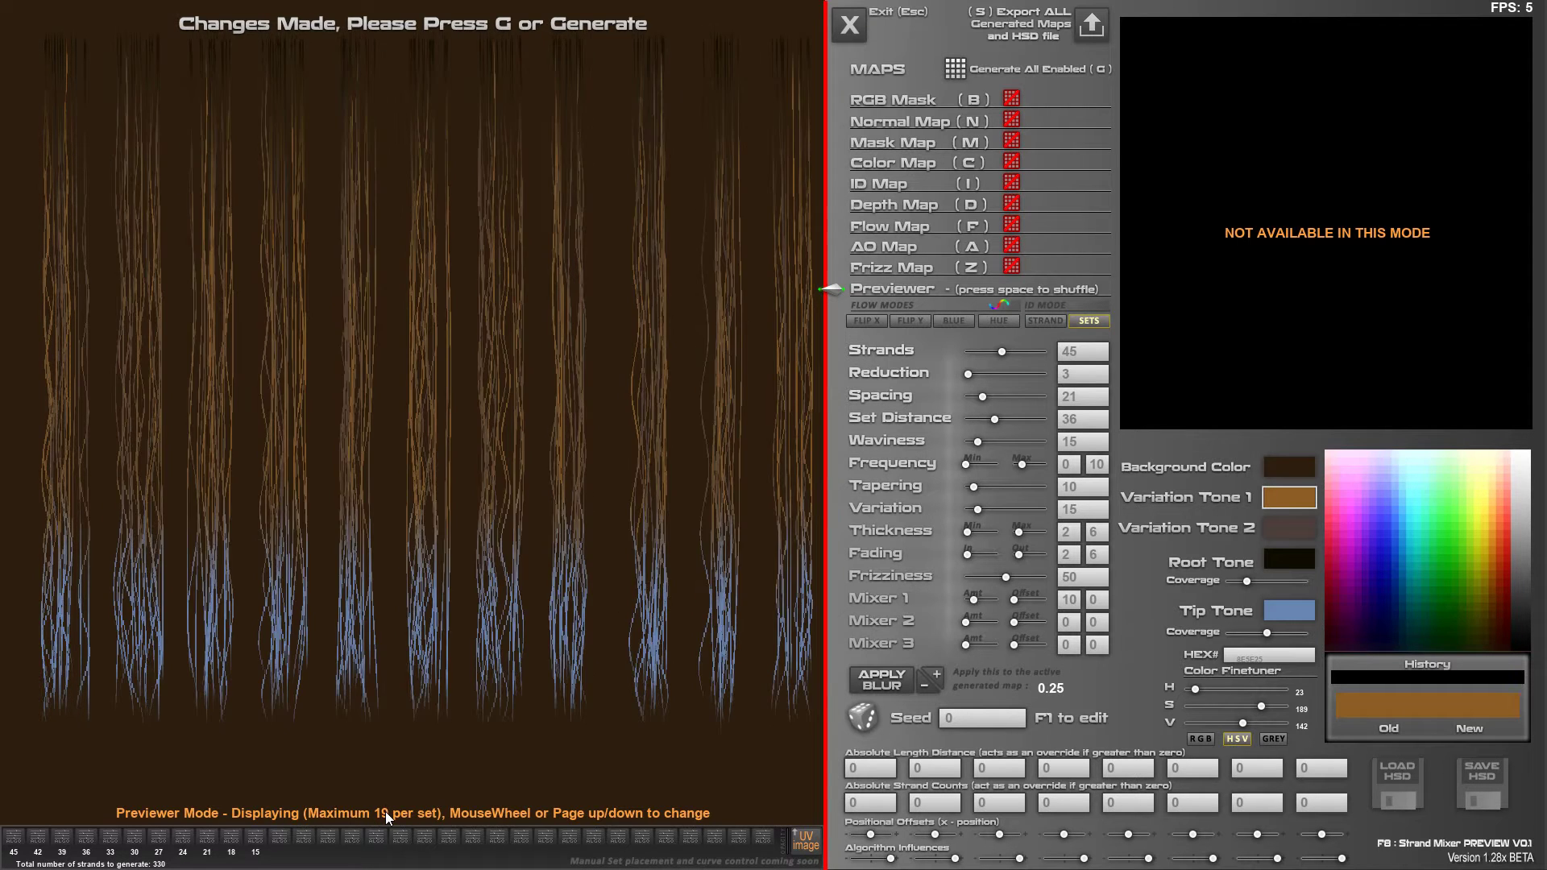
scroll(390, 800, up, 1)
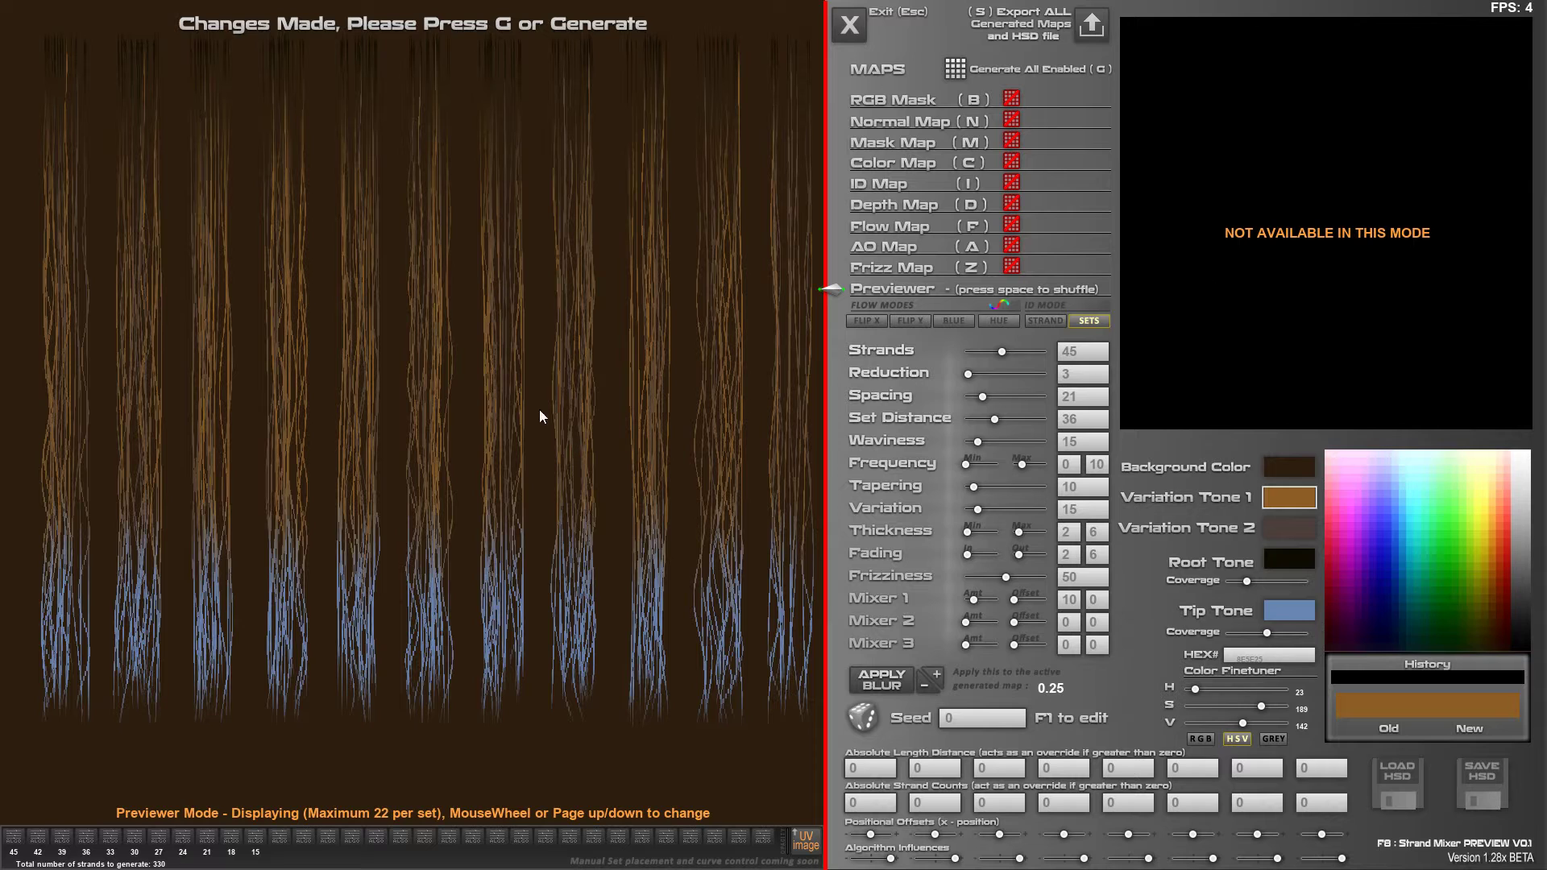
scroll(626, 332, down, 1)
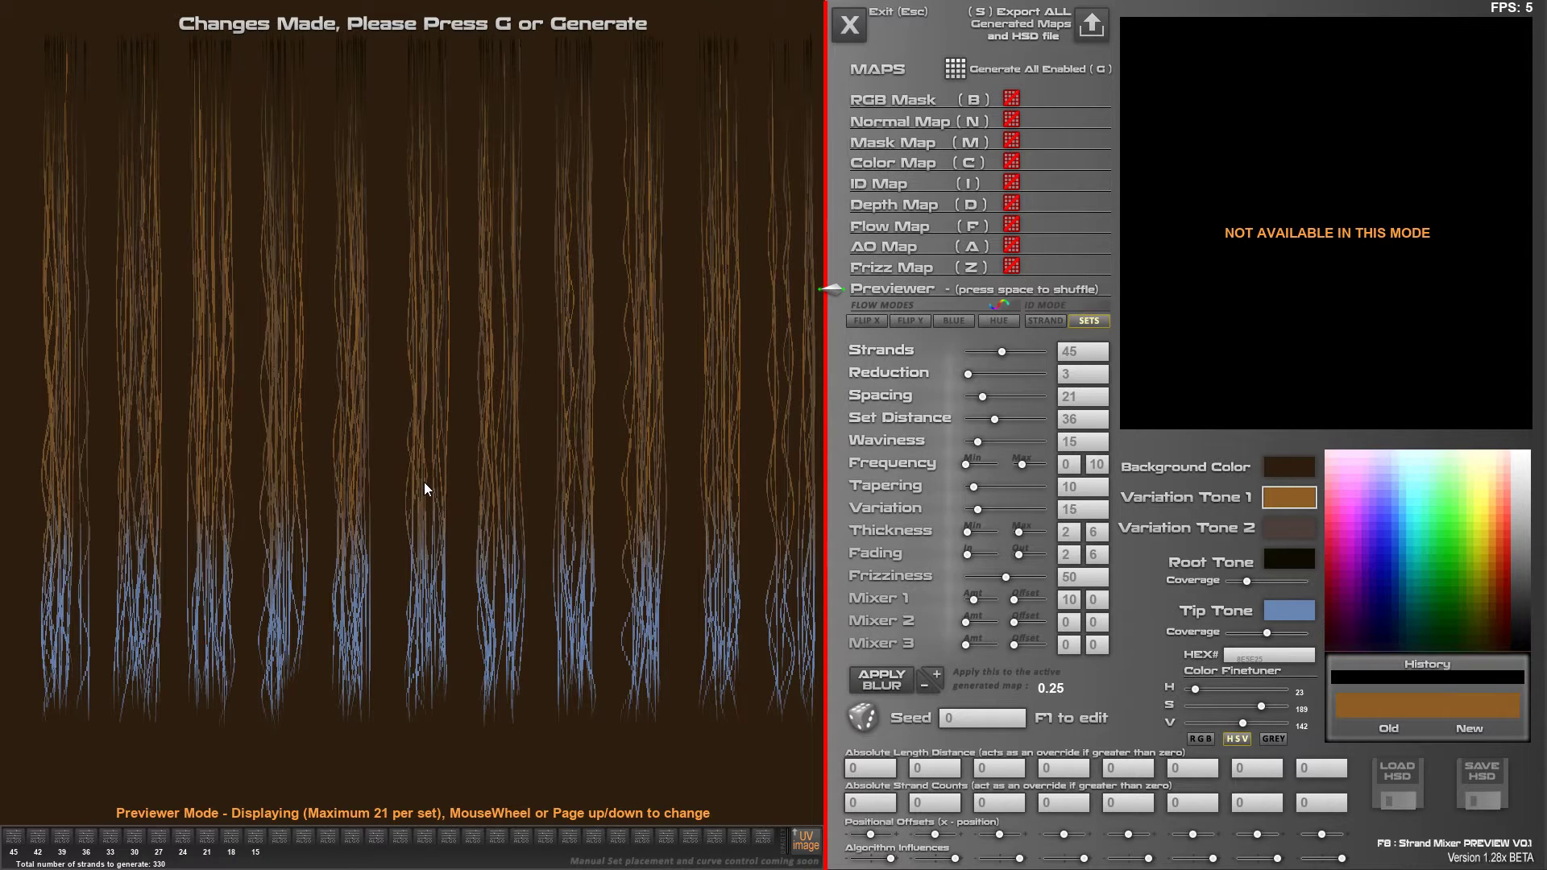
scroll(425, 488, down, 1)
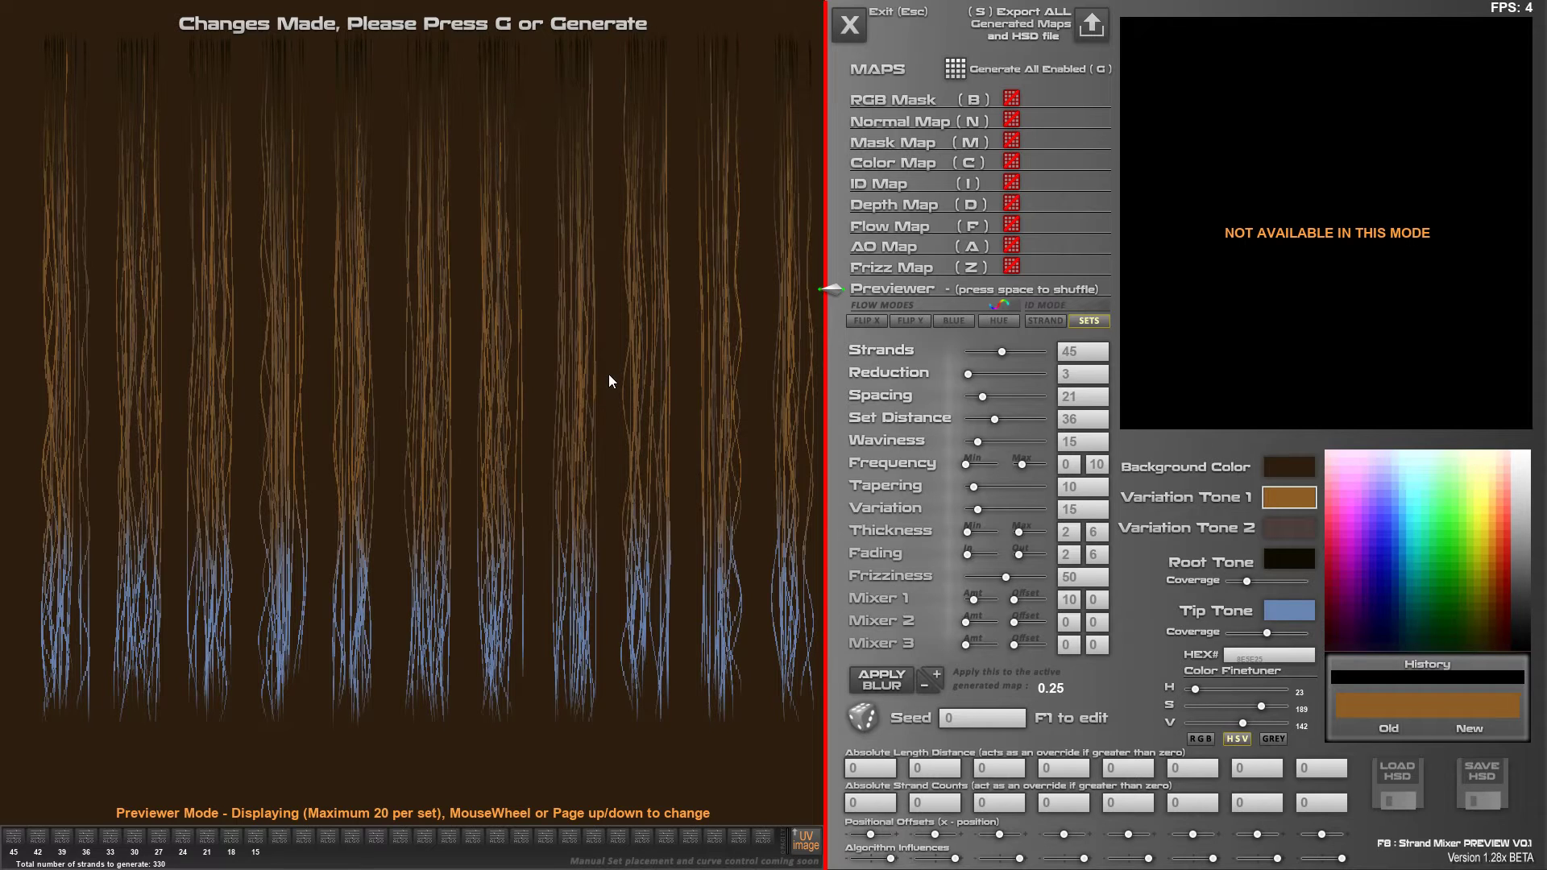
scroll(609, 382, down, 1)
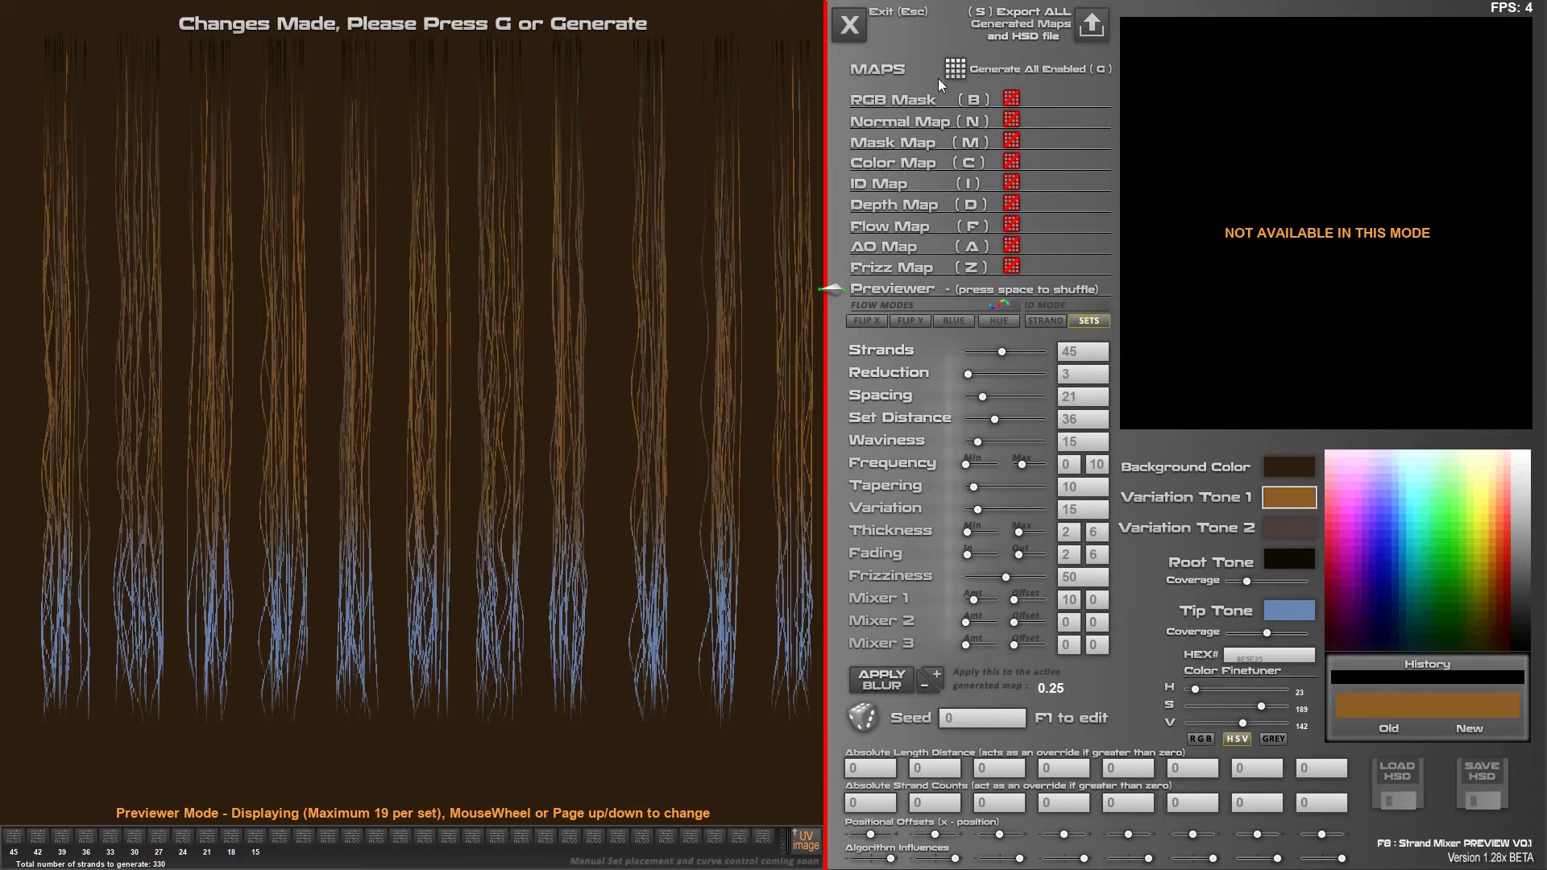
Generate the RGB Mask map and return to the strand preview
click(907, 99)
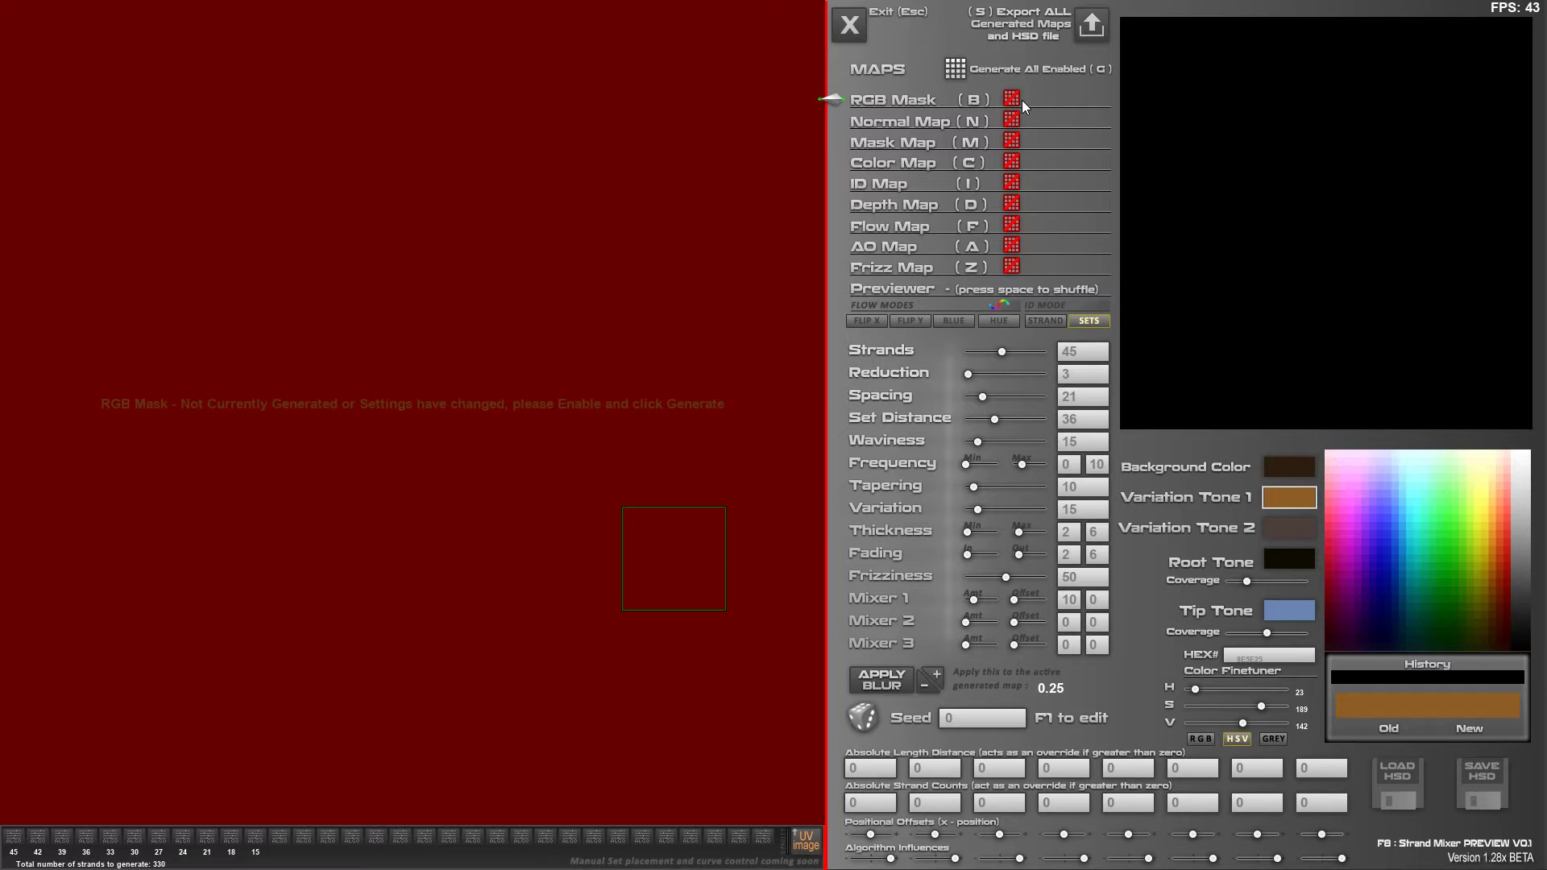
click(959, 69)
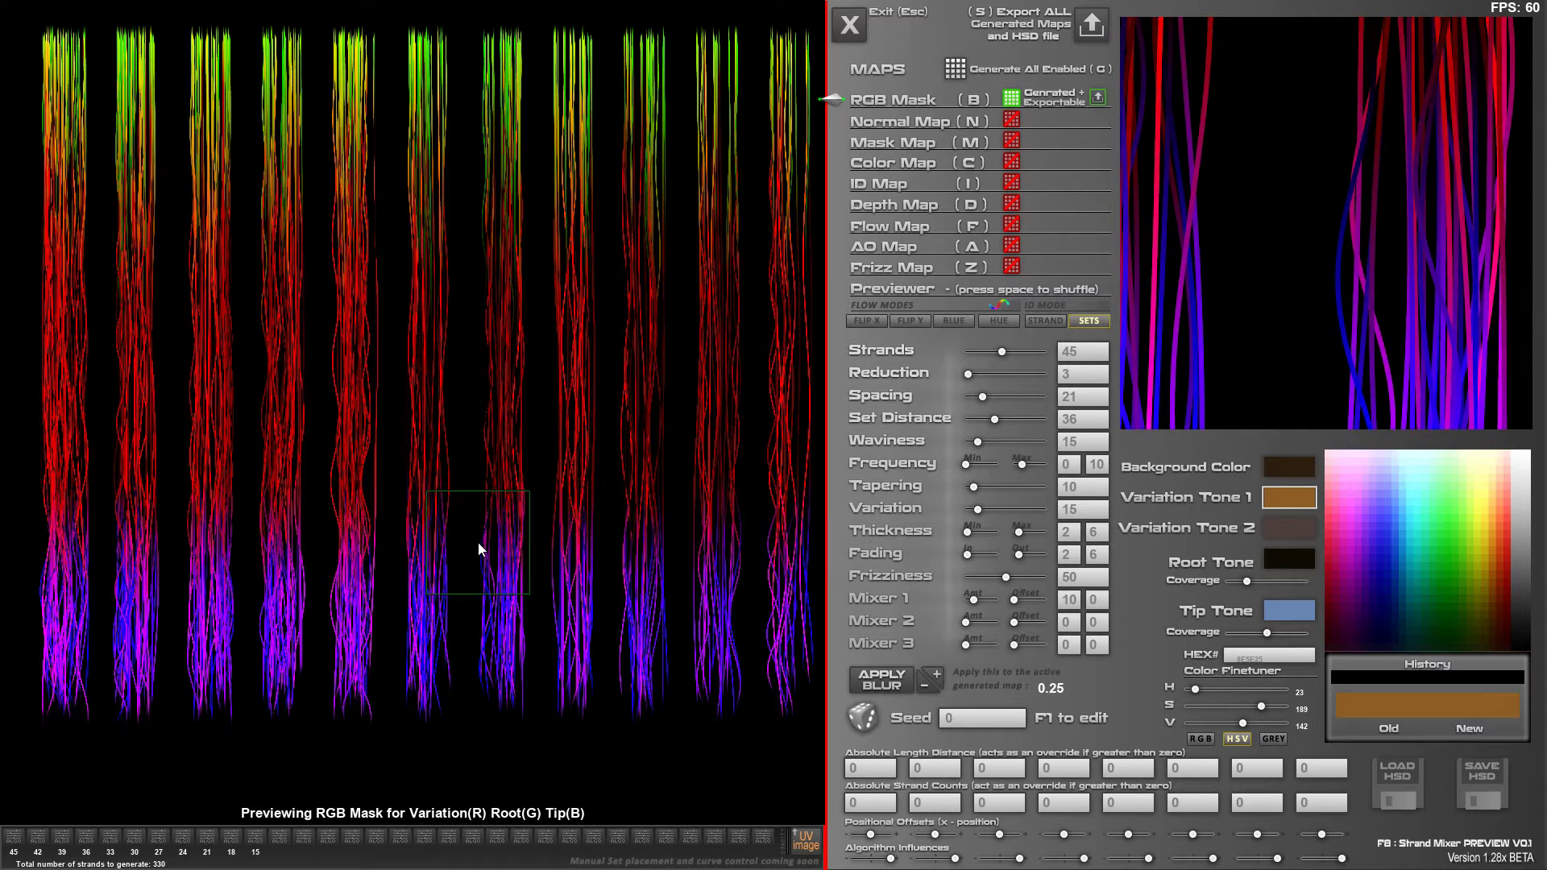
click(896, 289)
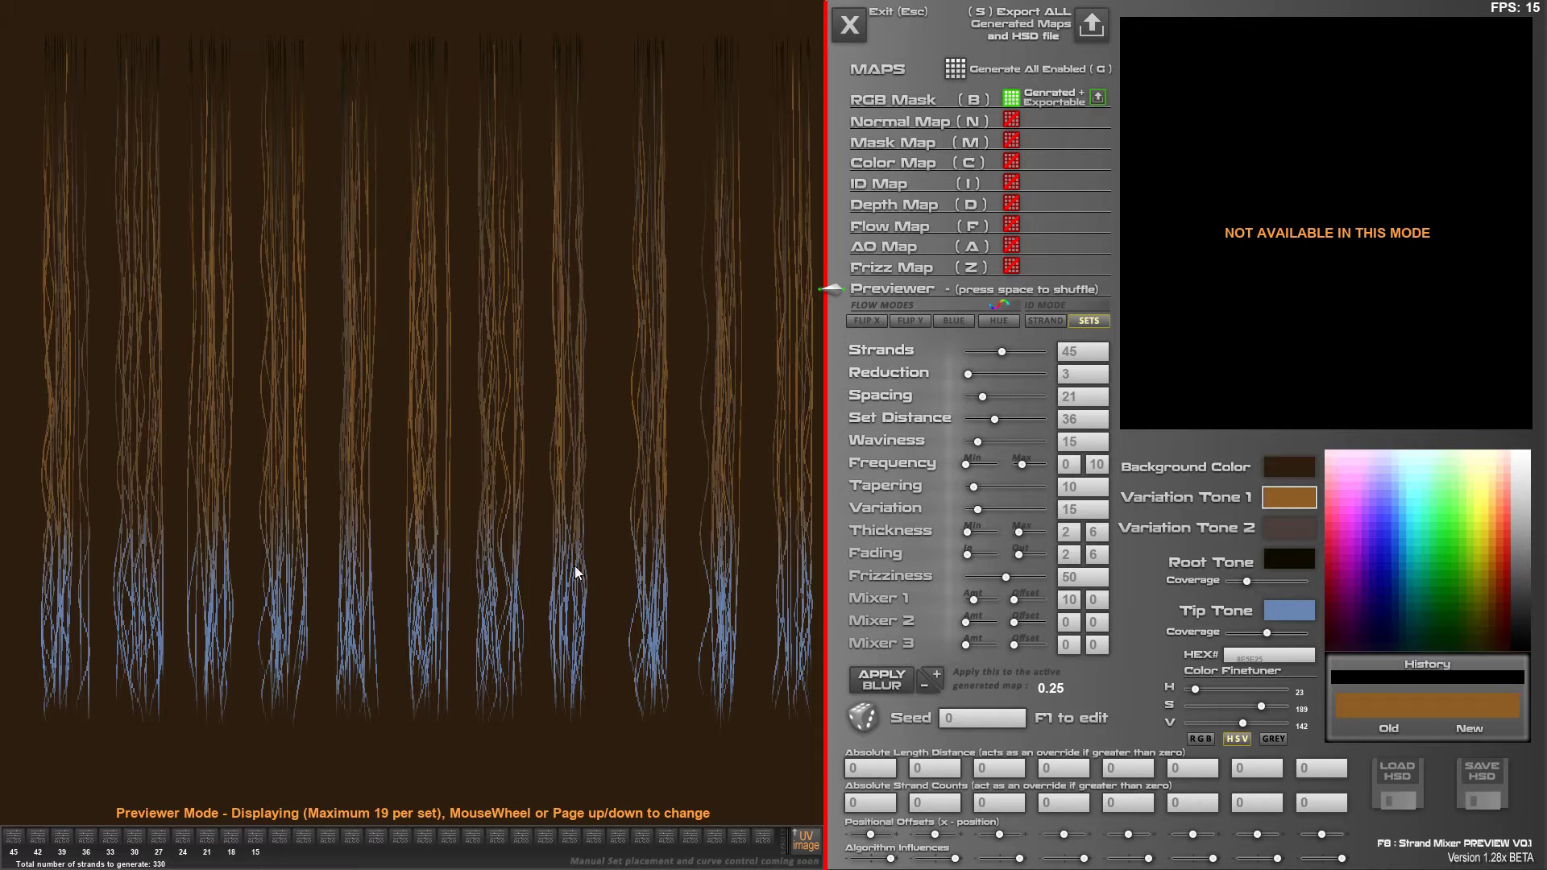
Step through the other map views, including ID and Depth Map, then back to Previewer
click(888, 102)
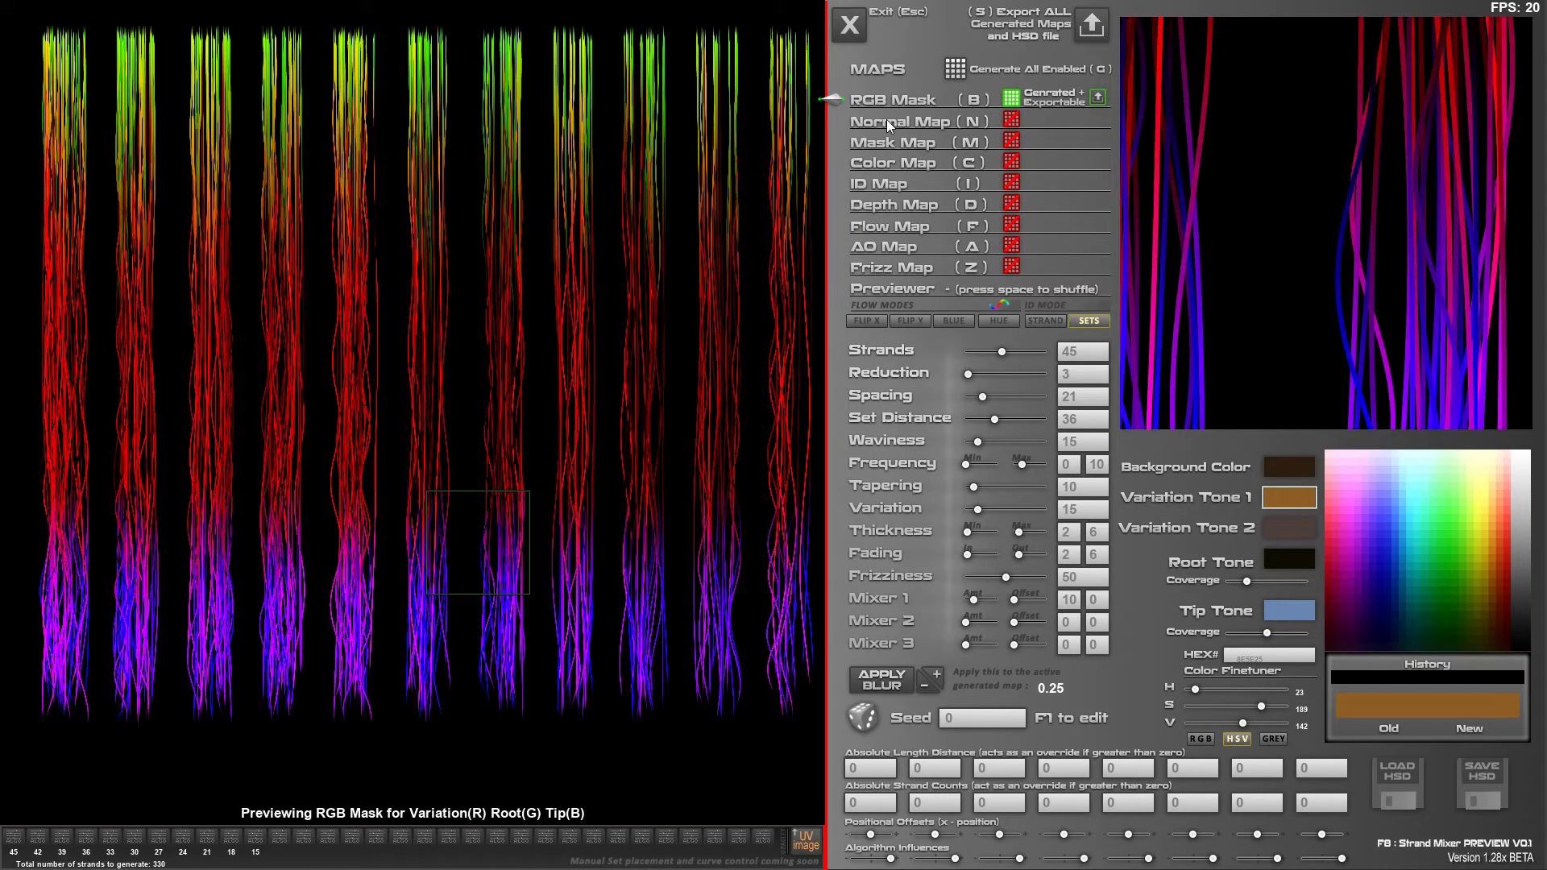
click(886, 120)
click(882, 142)
click(887, 162)
click(882, 190)
click(886, 203)
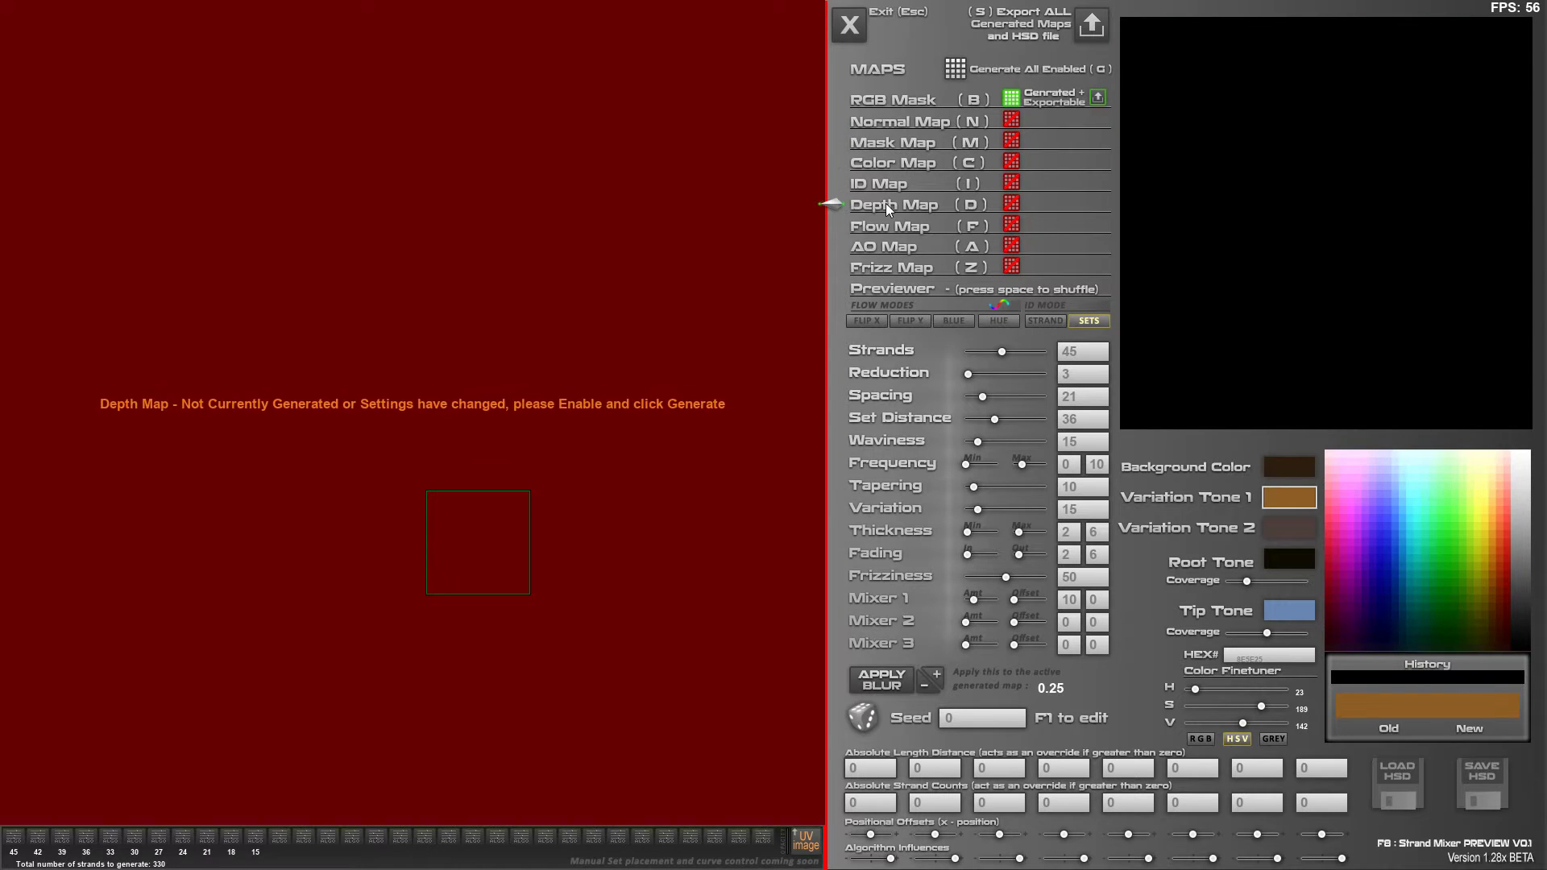
click(893, 290)
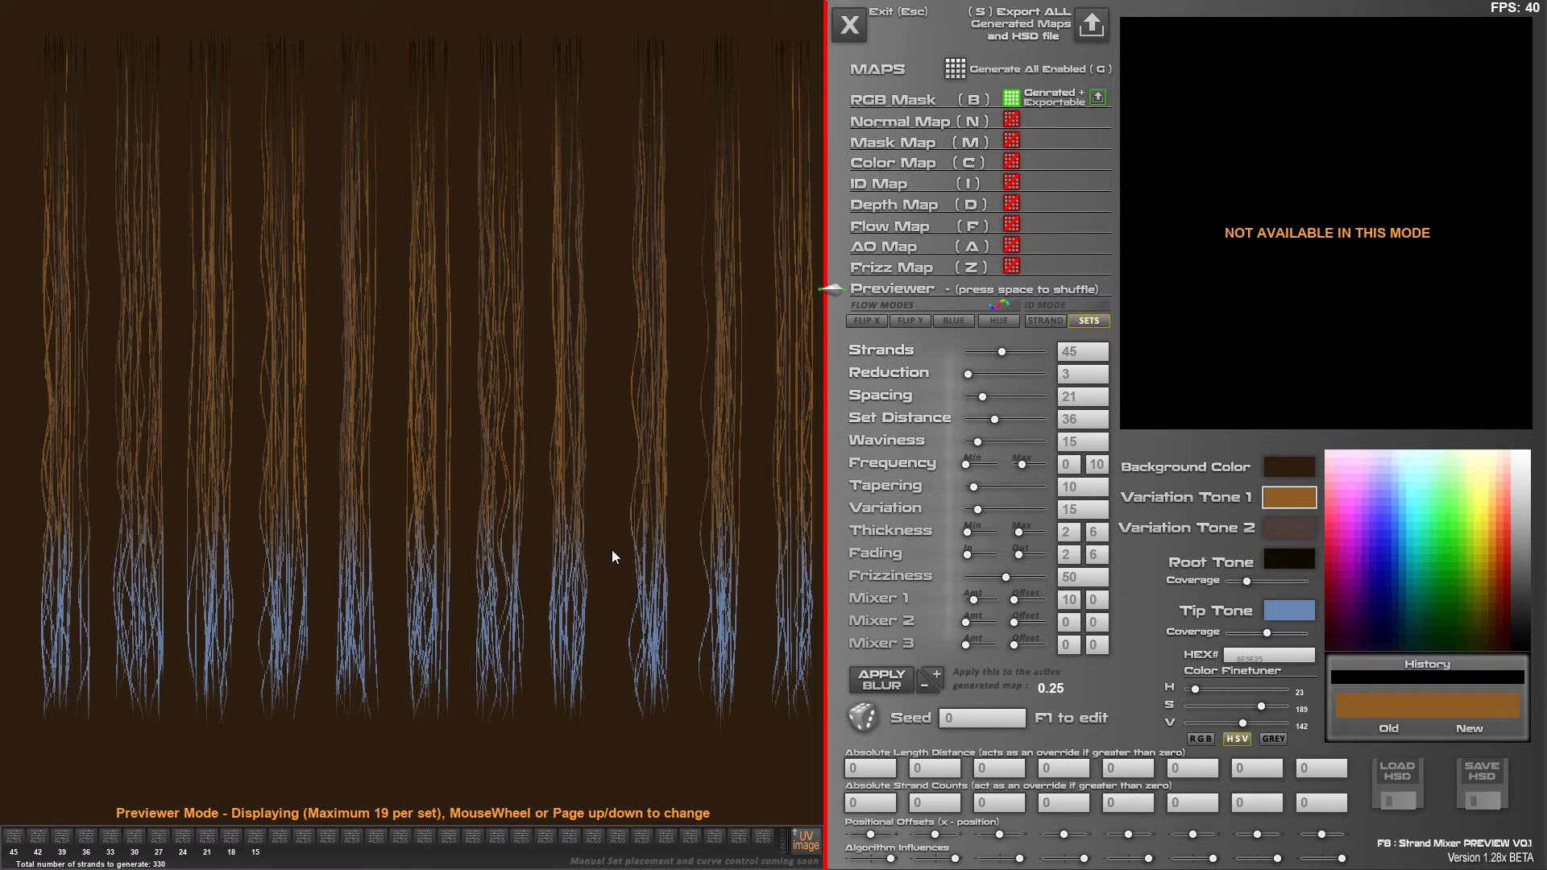
Drag mixer 0's path points 2, 3, 5, 7, 8 and 9 sideways into a wave
click(533, 479)
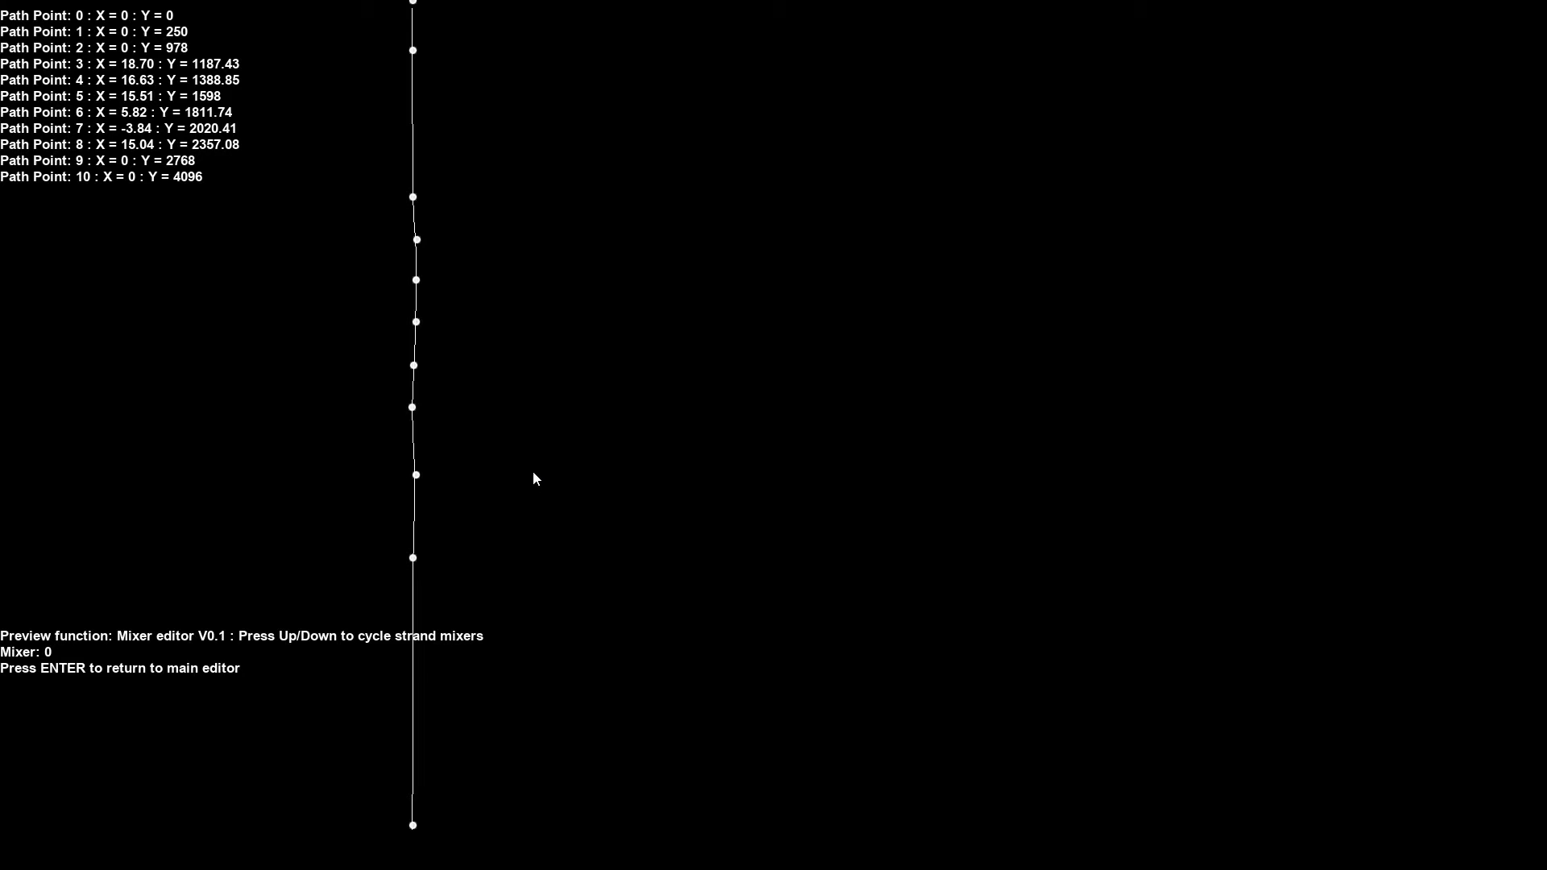
drag(416, 322, 439, 323)
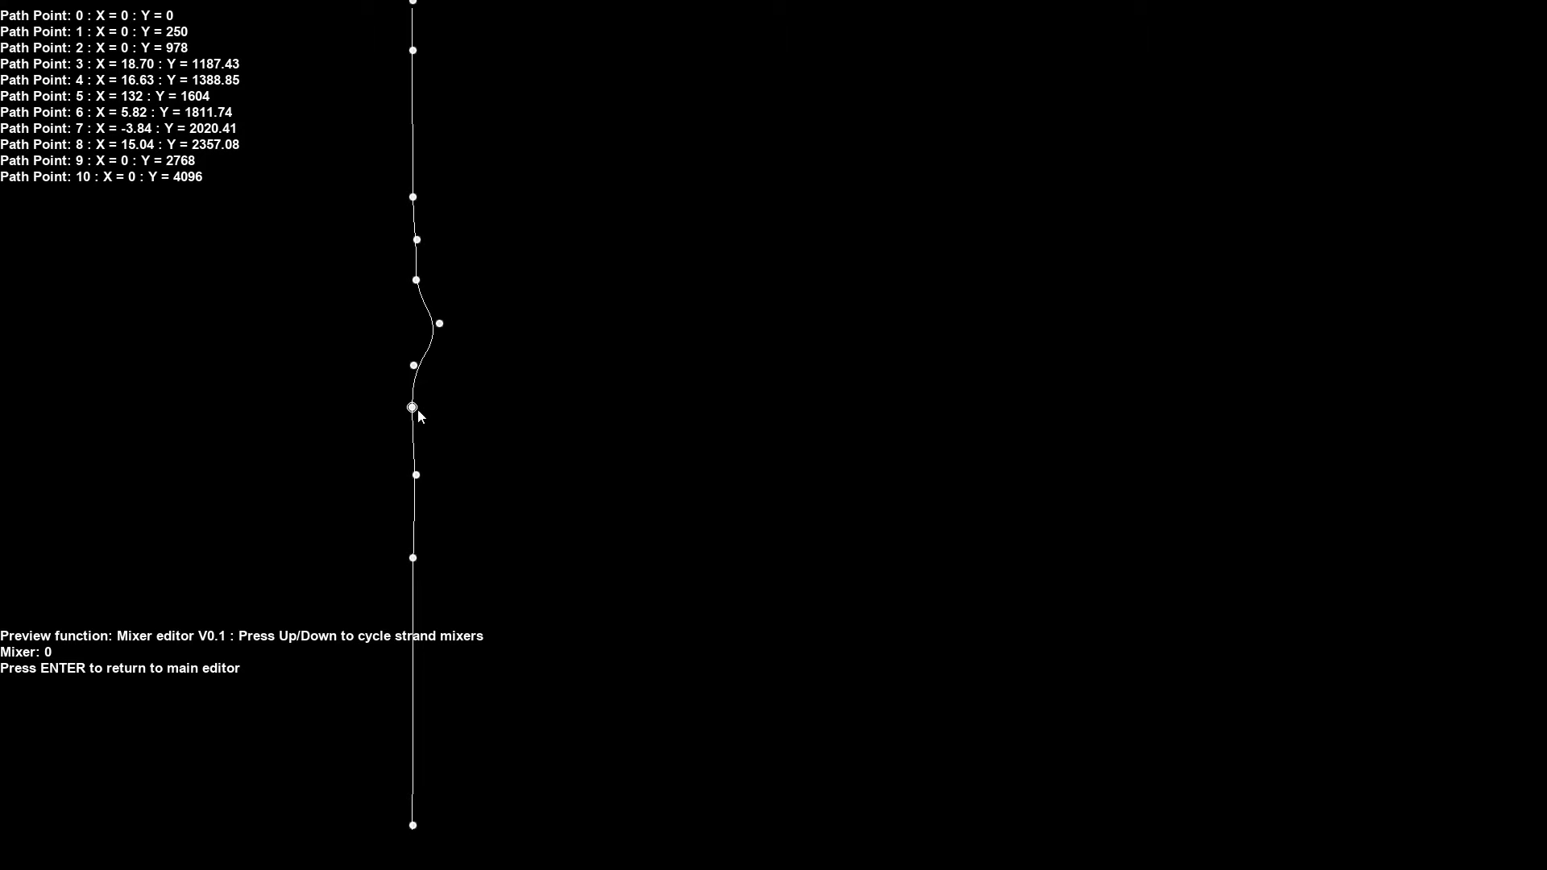
drag(411, 407, 387, 416)
drag(416, 475, 440, 473)
drag(412, 558, 384, 556)
drag(417, 240, 392, 187)
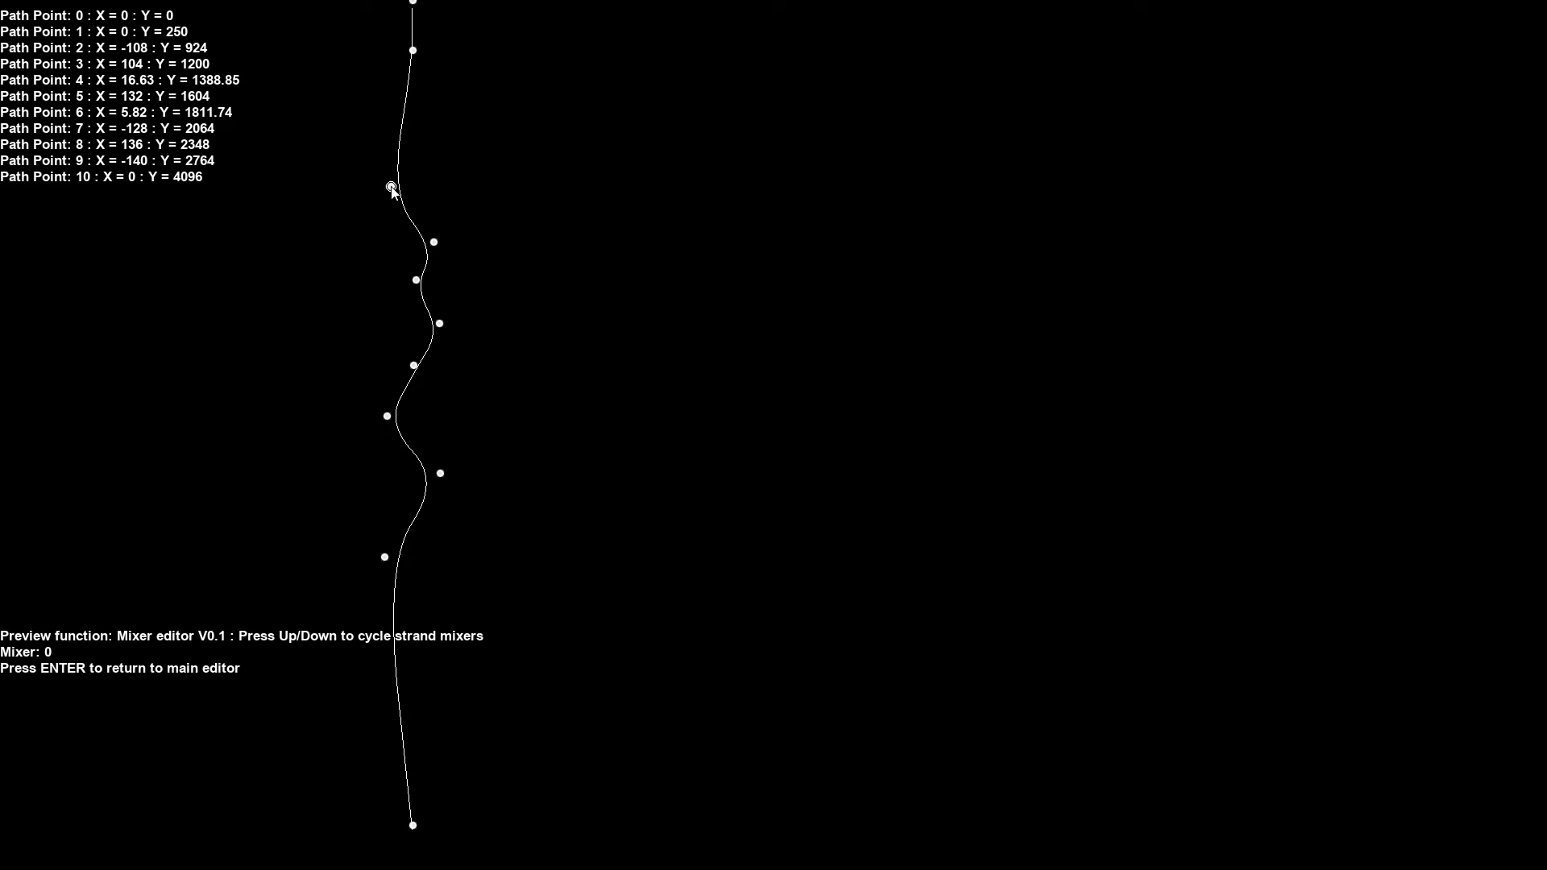
key(Return)
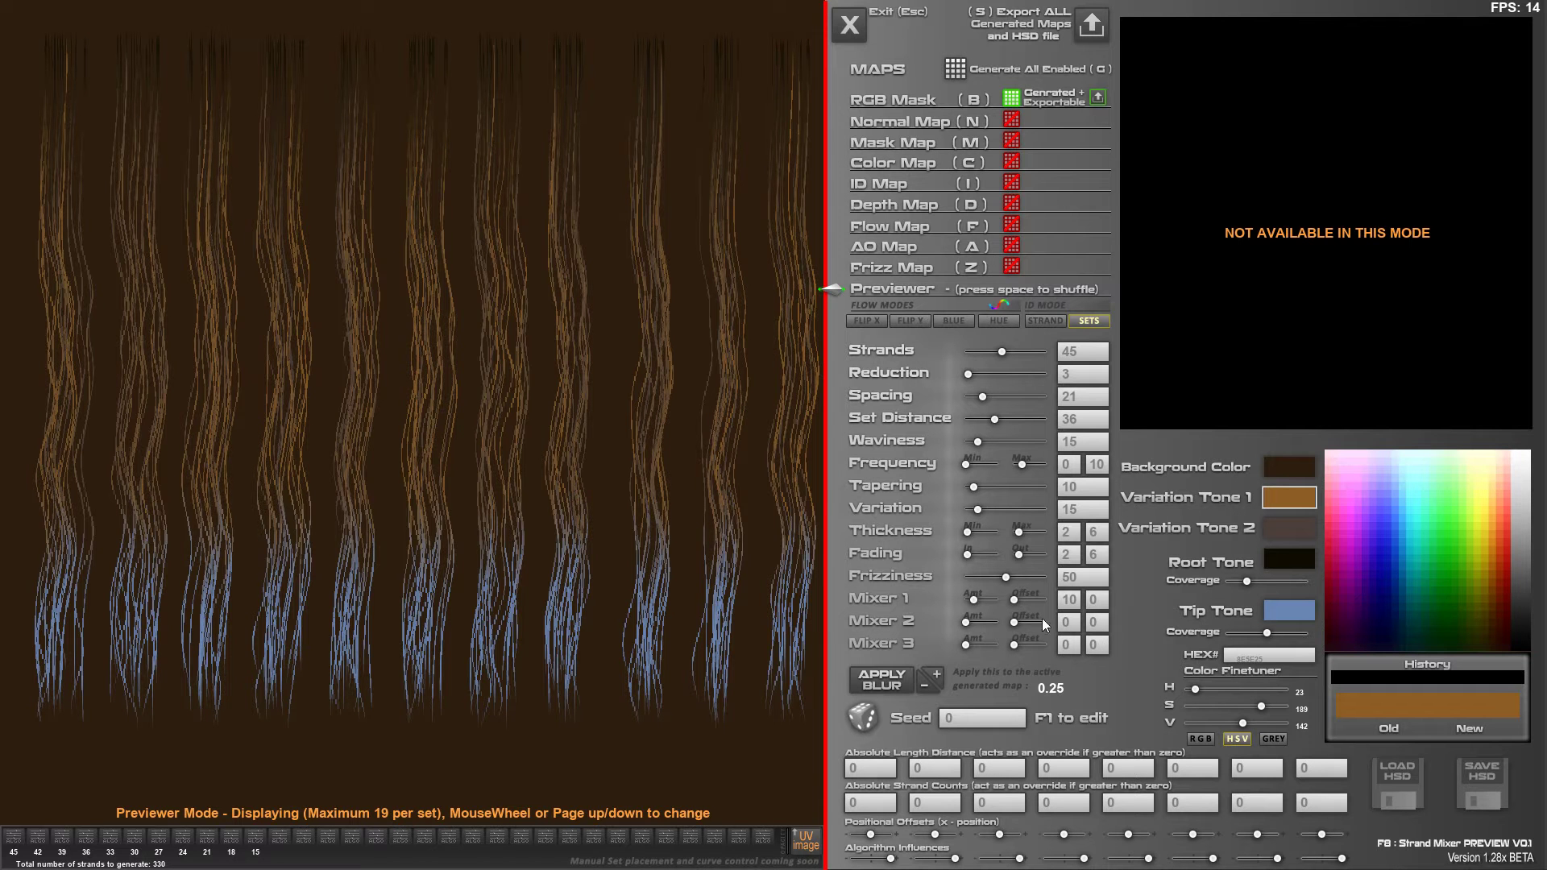
Set Tapering to 73, adjust both algorithm influences, and give Mixer 1 amount 10, offset 16
drag(987, 596, 978, 602)
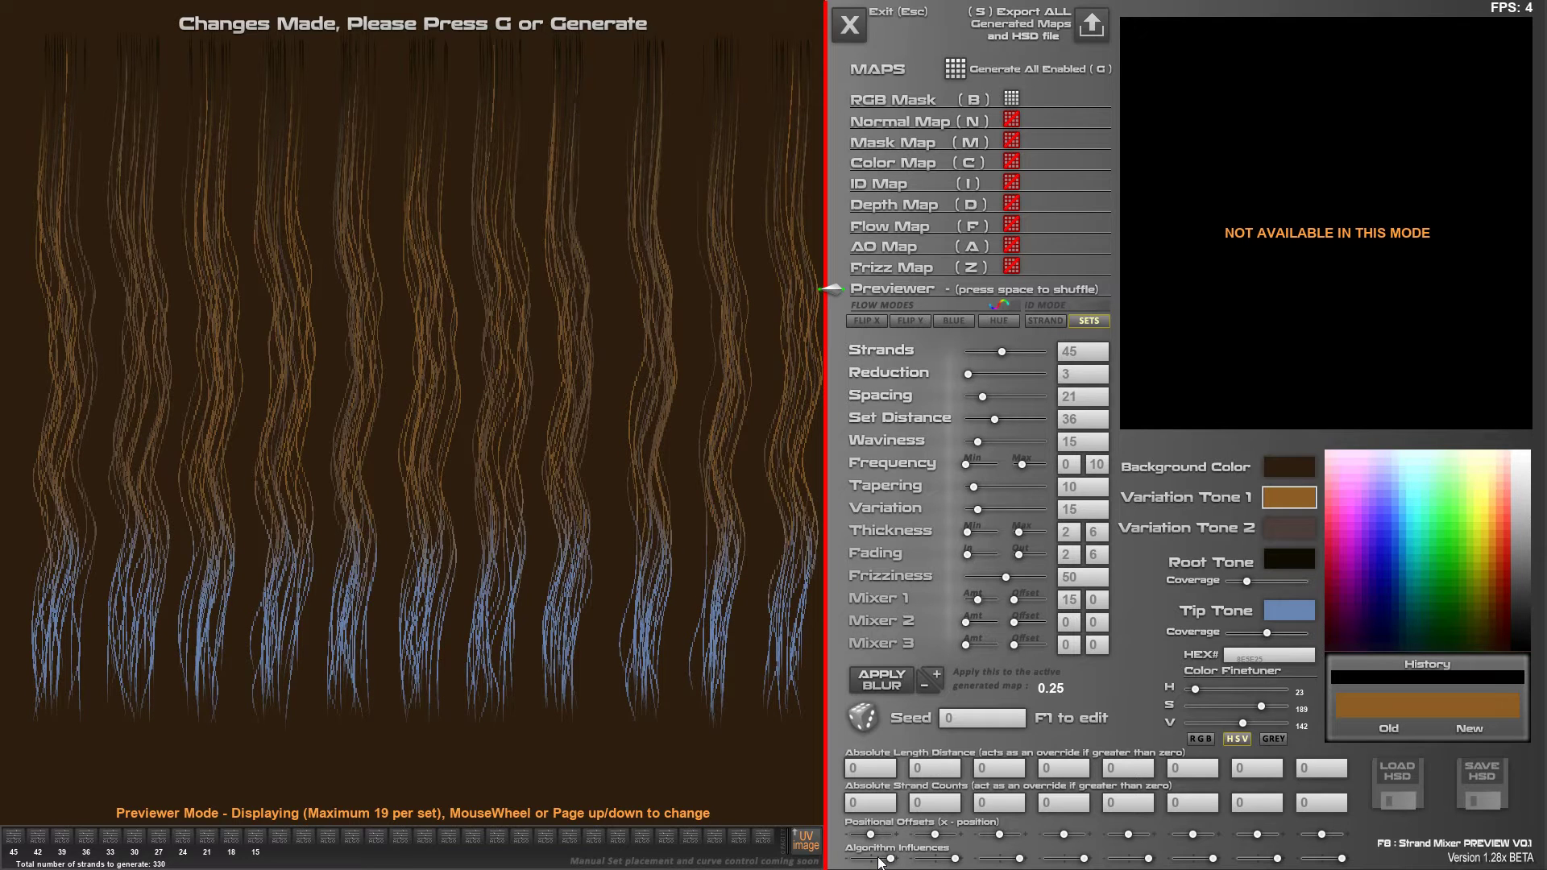
drag(890, 858, 1067, 859)
drag(972, 487, 1020, 492)
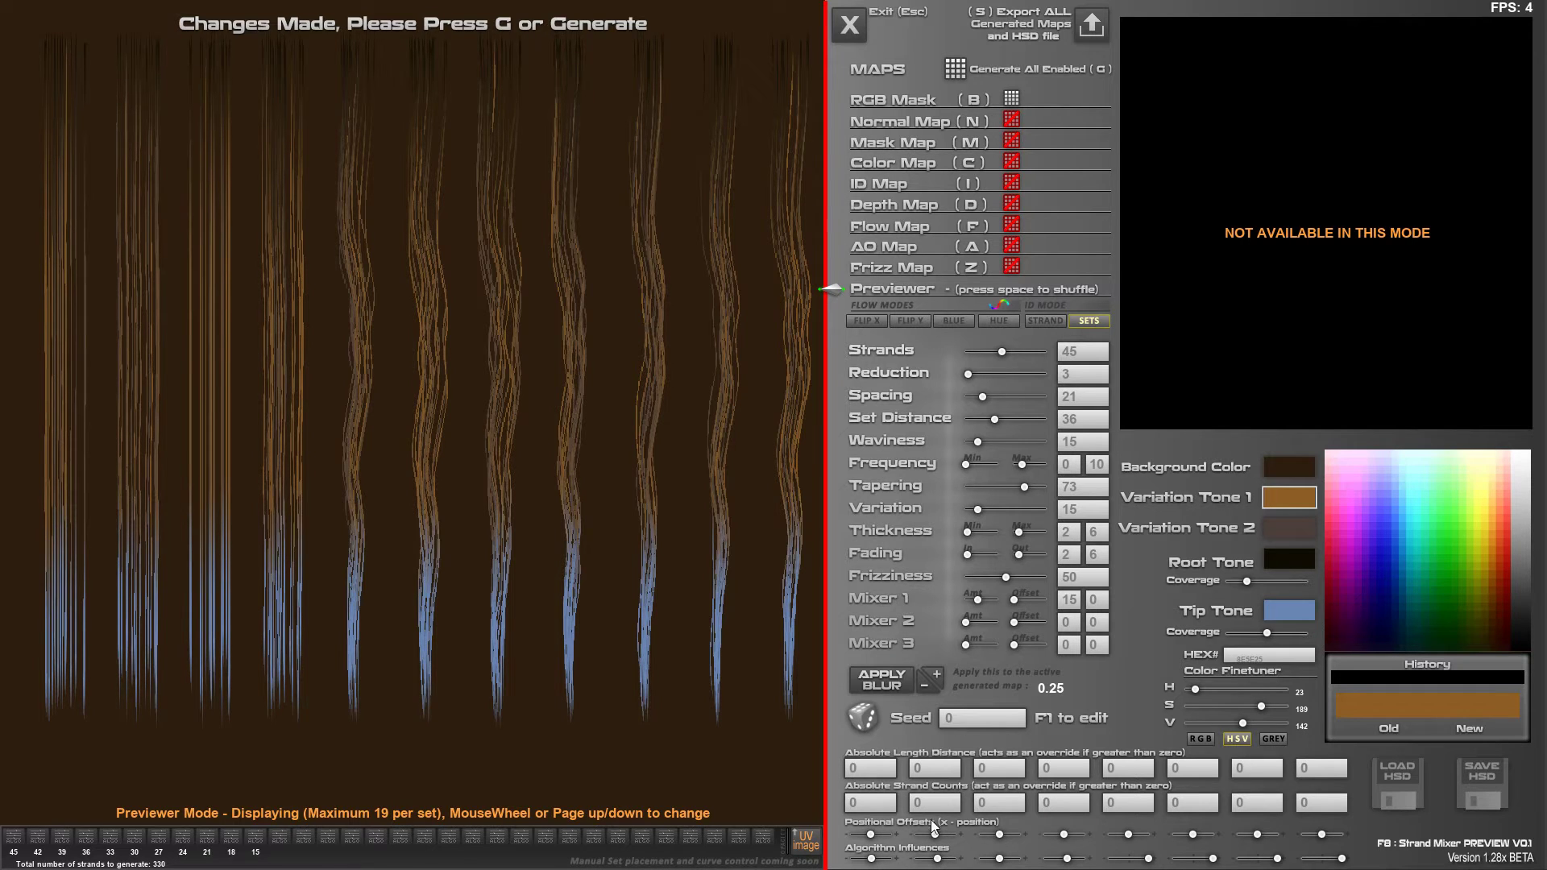
drag(936, 862, 945, 858)
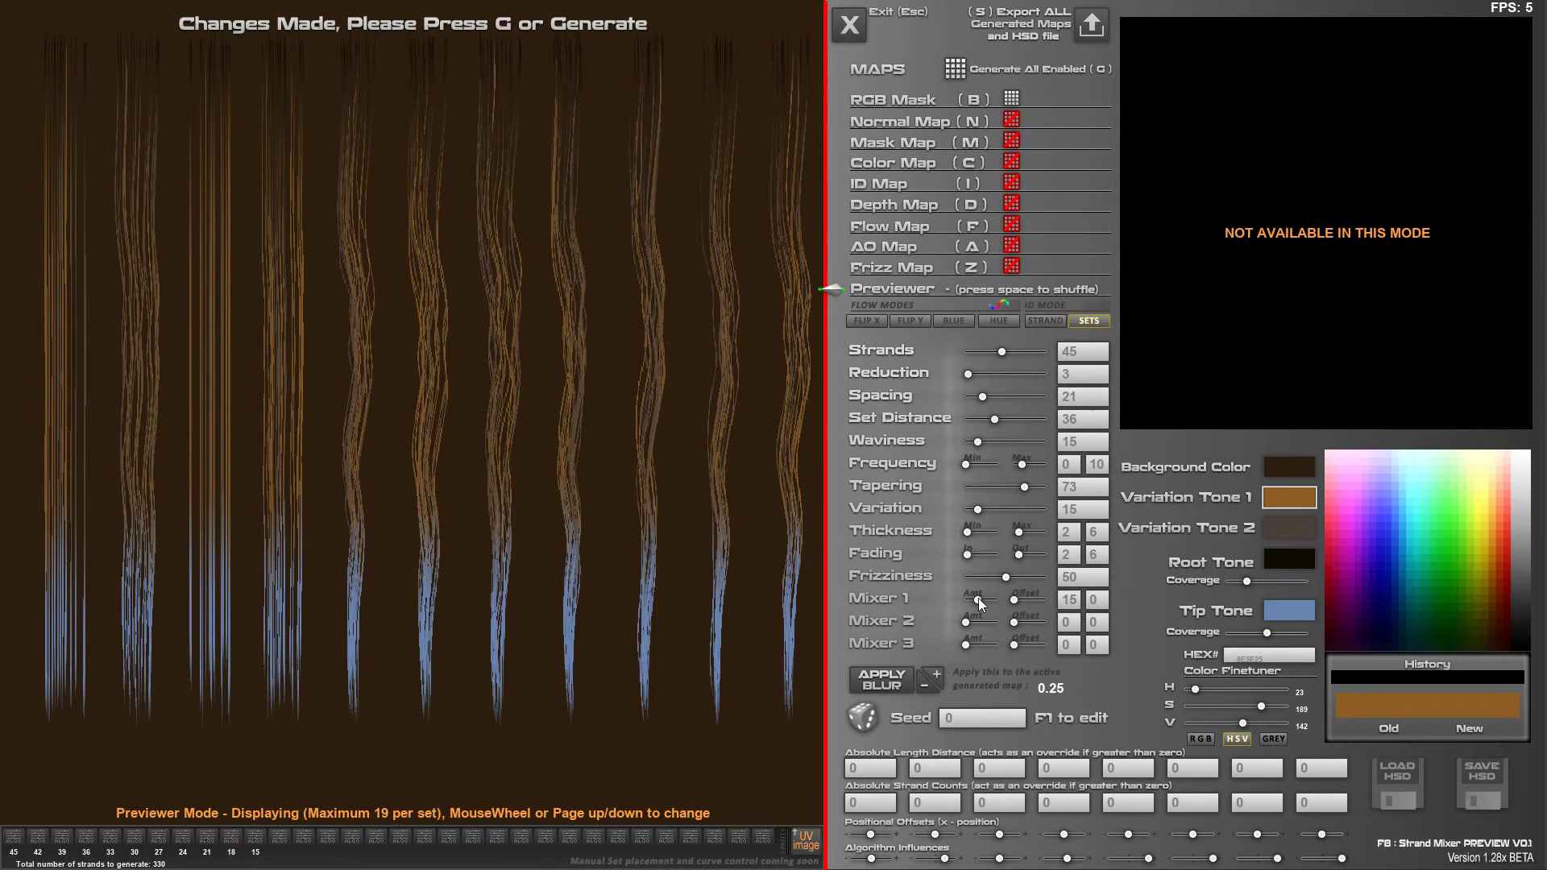
drag(978, 598, 972, 642)
Randomize the mixer amounts and offsets, then thin the preview to 5 strands per set
click(1020, 626)
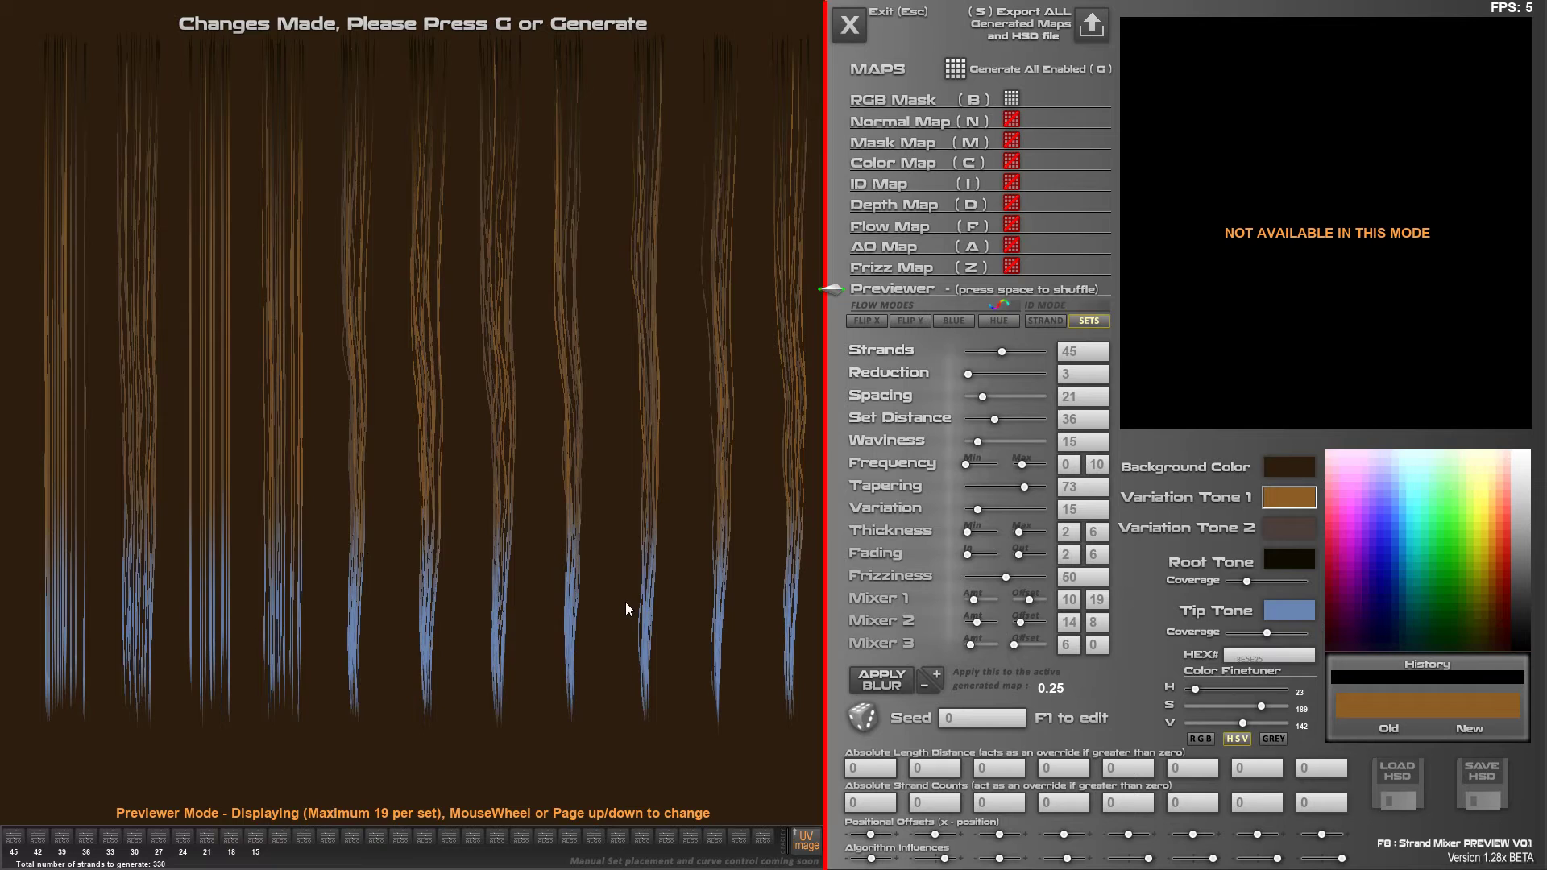
scroll(625, 602, down, 2)
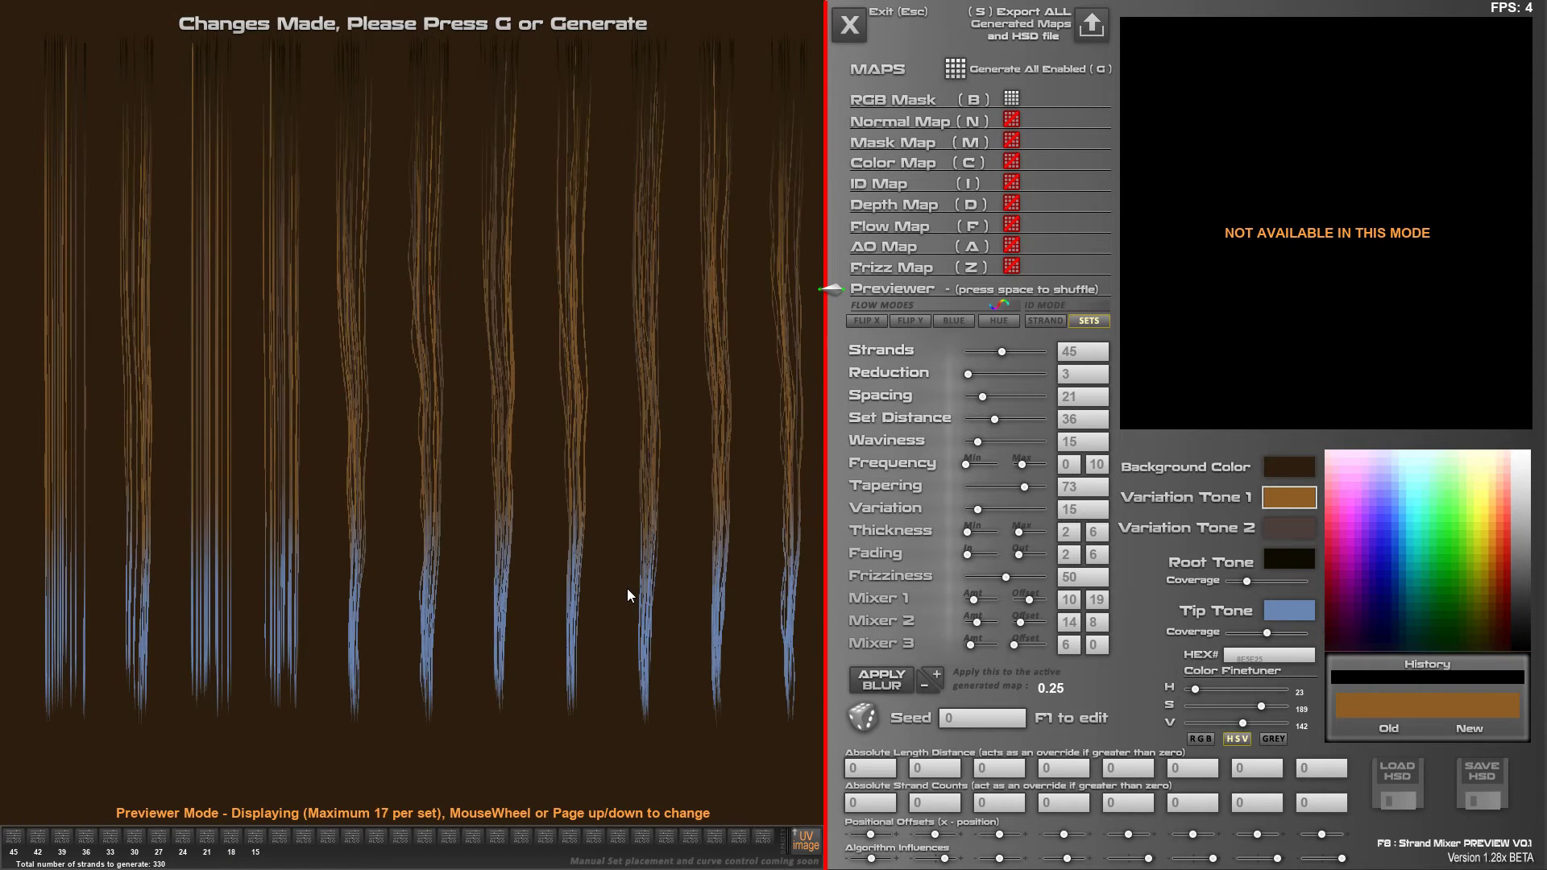
scroll(626, 590, down, 5)
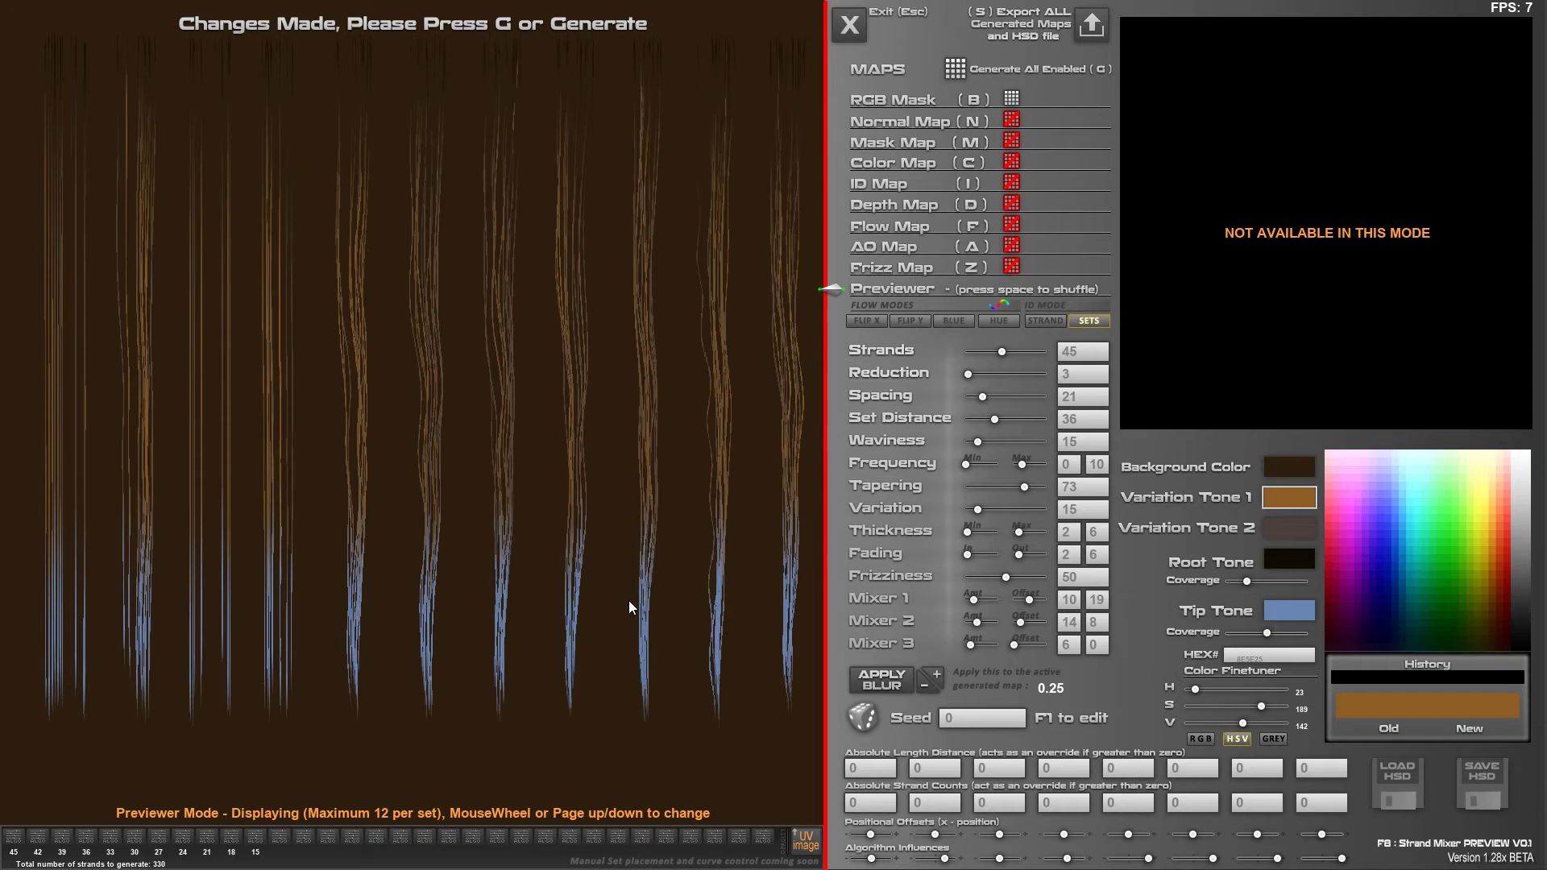
scroll(630, 608, down, 1)
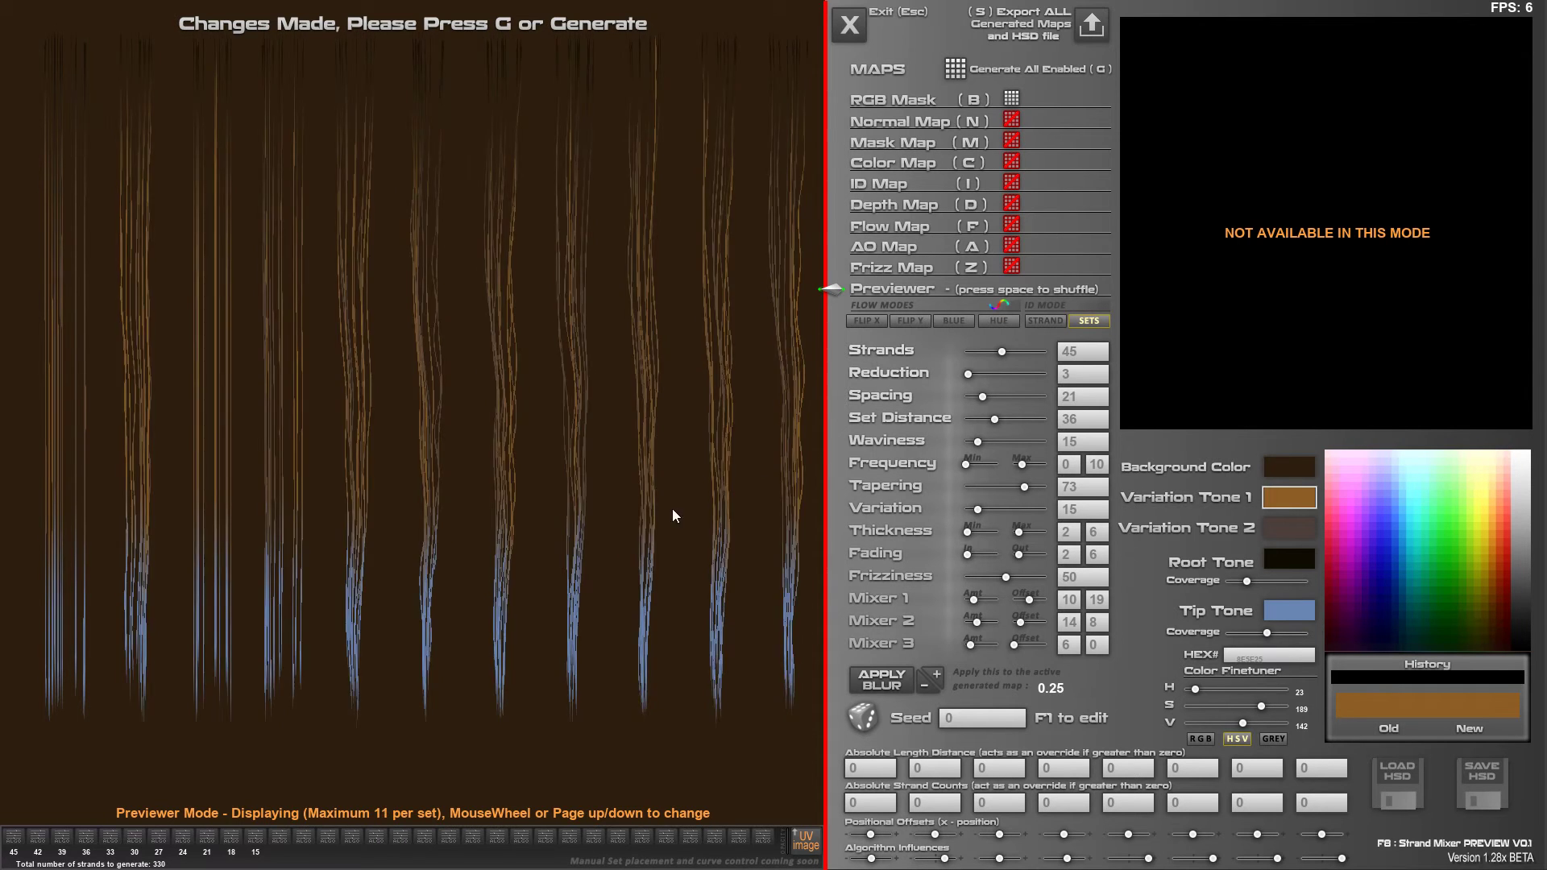
scroll(659, 348, down, 5)
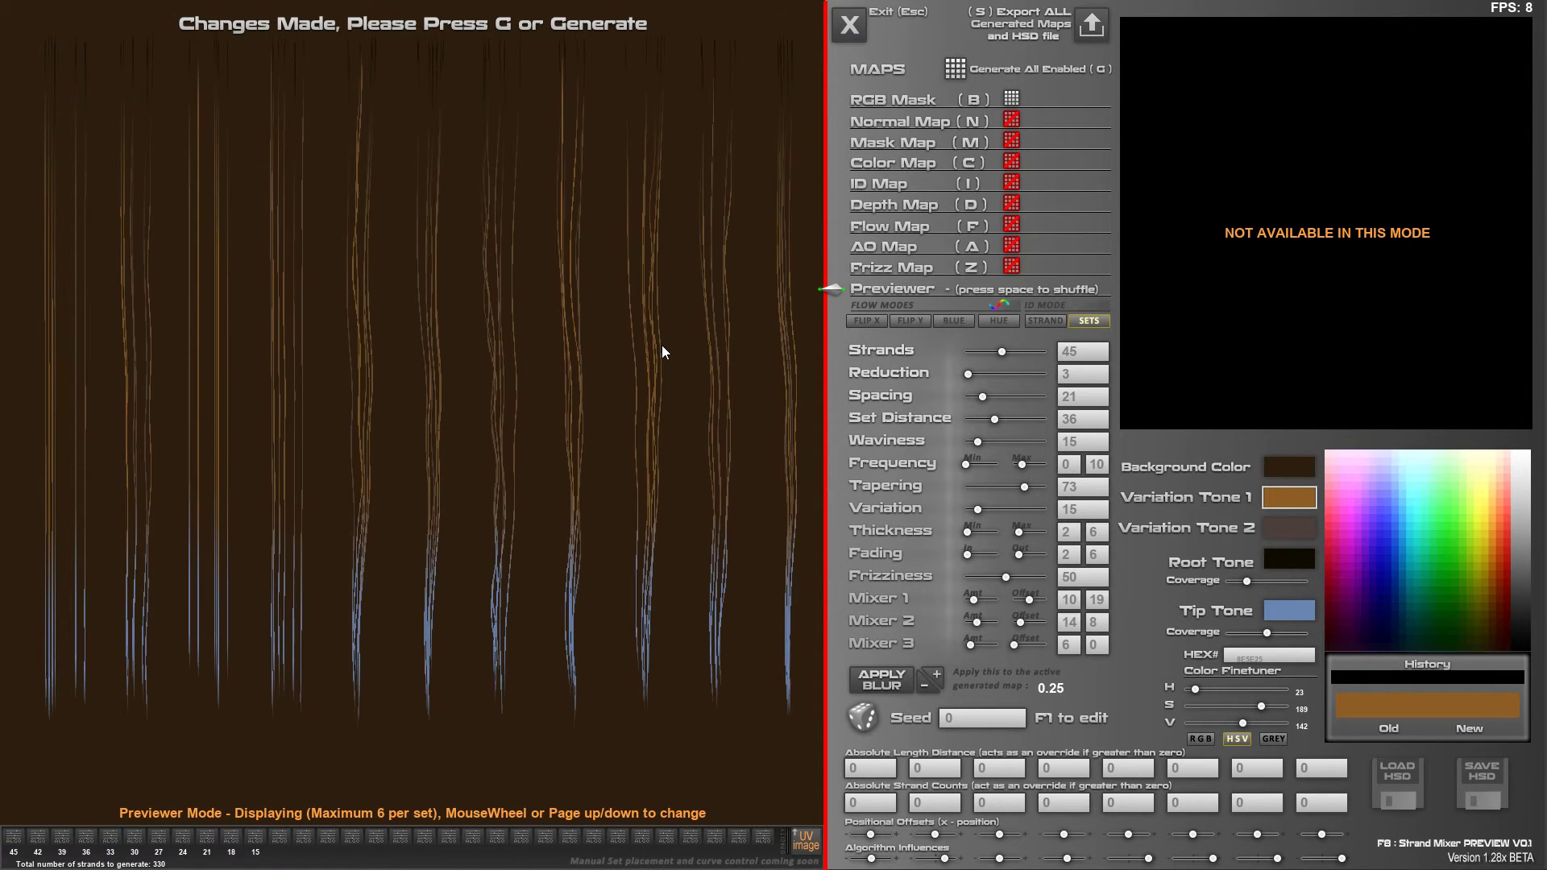
scroll(662, 348, down, 1)
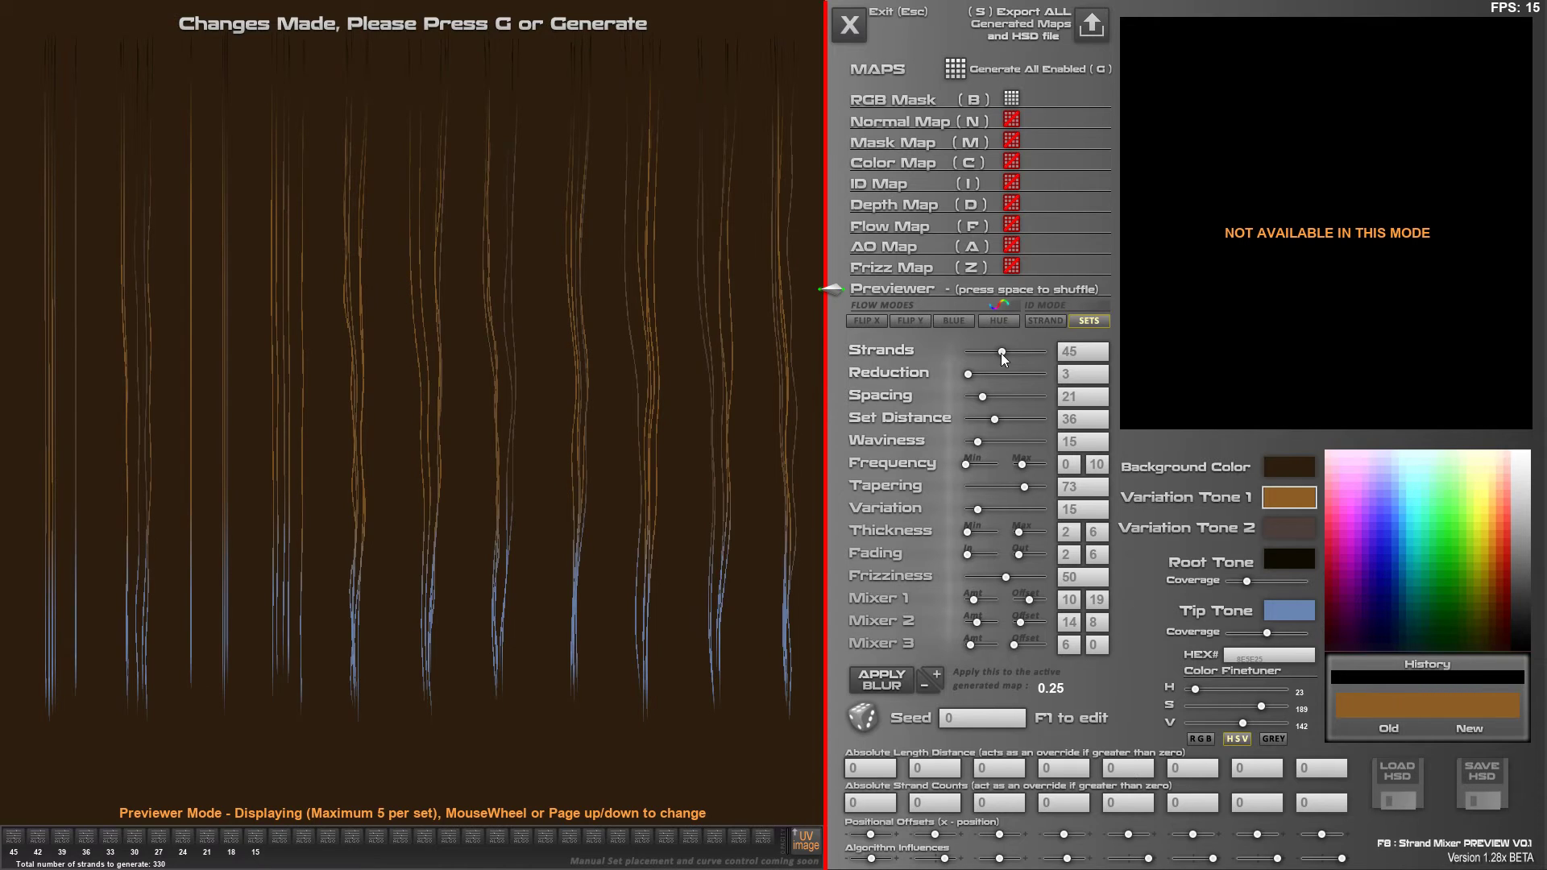
Set Strands to 49 with reduction 6 and show up to 16 strands per set
mouse_move(1000, 353)
mouse_down()
mouse_move(970, 373)
mouse_move(1004, 353)
mouse_up()
scroll(472, 615, up, 8)
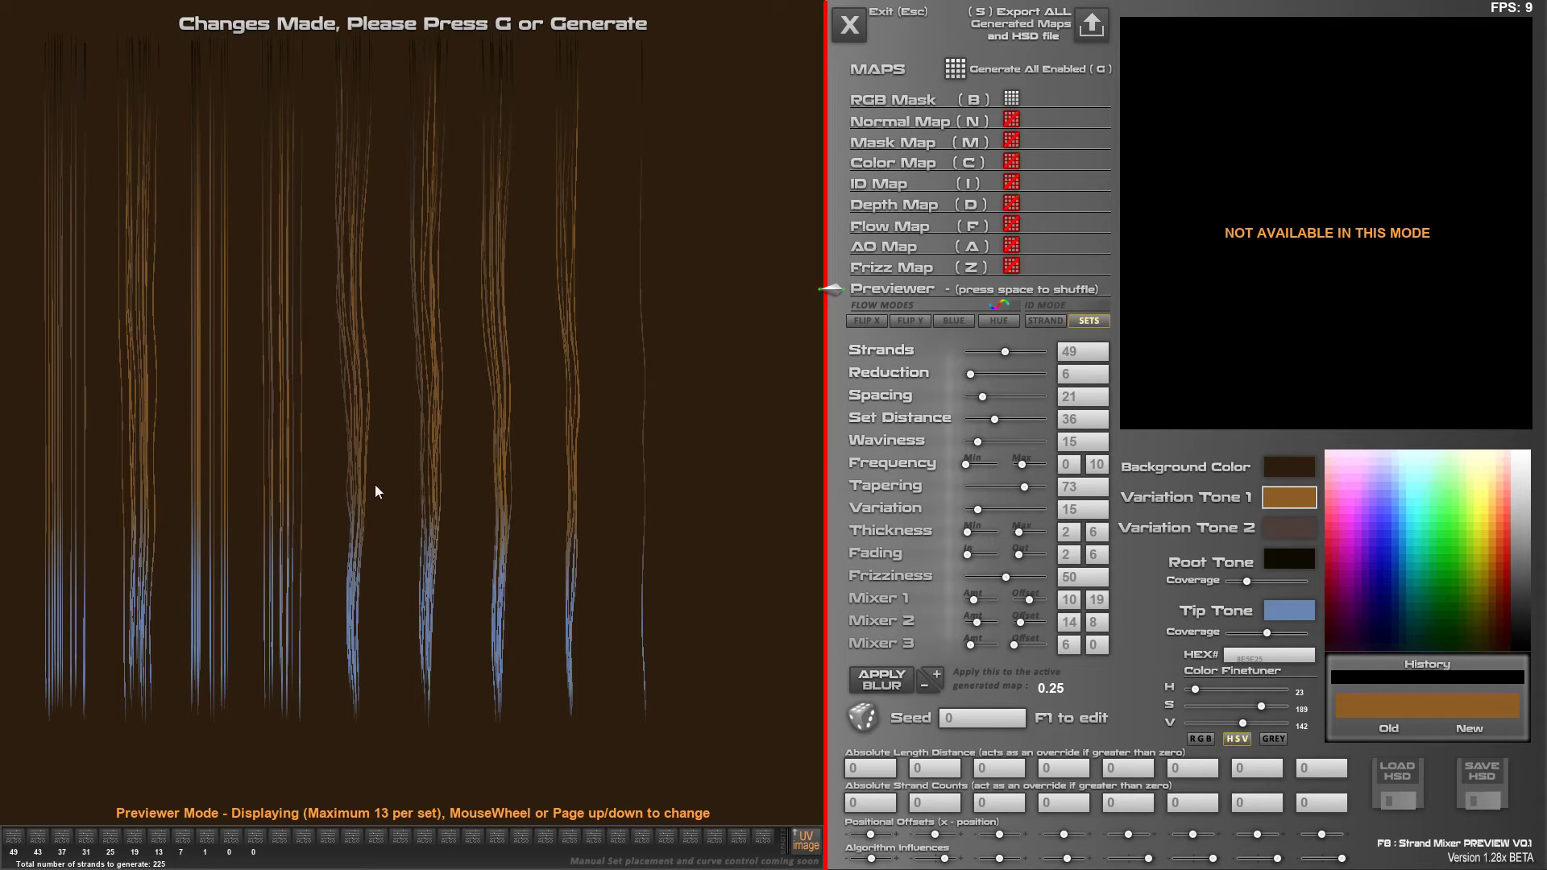
scroll(380, 567, up, 2)
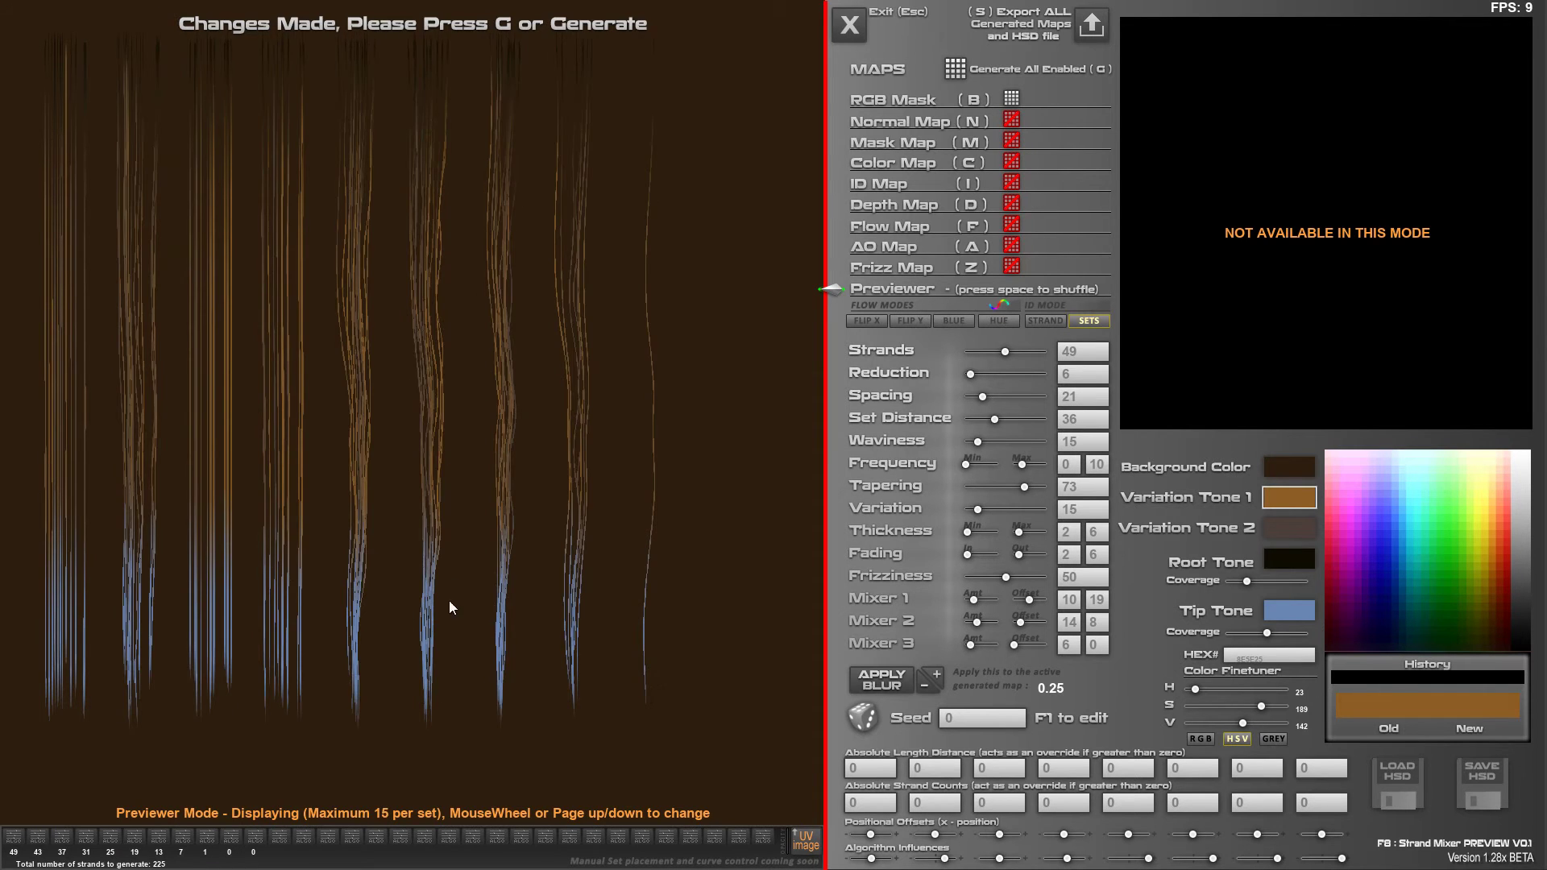
scroll(455, 572, up, 1)
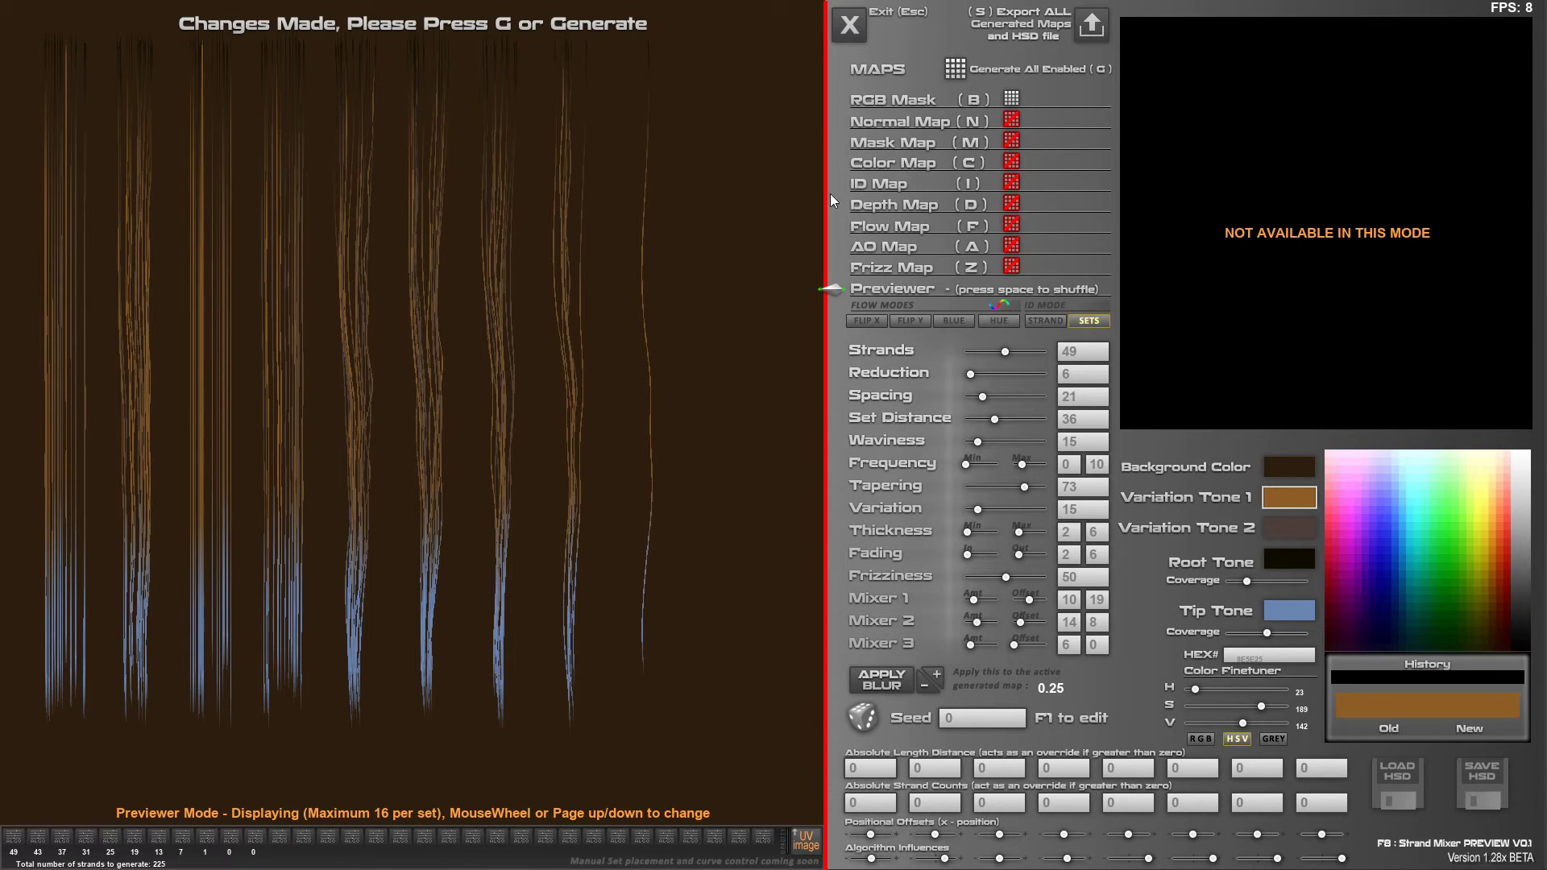
Check the ambient occlusion, flow and normal maps, then return to the strand preview
click(882, 246)
click(882, 225)
click(886, 120)
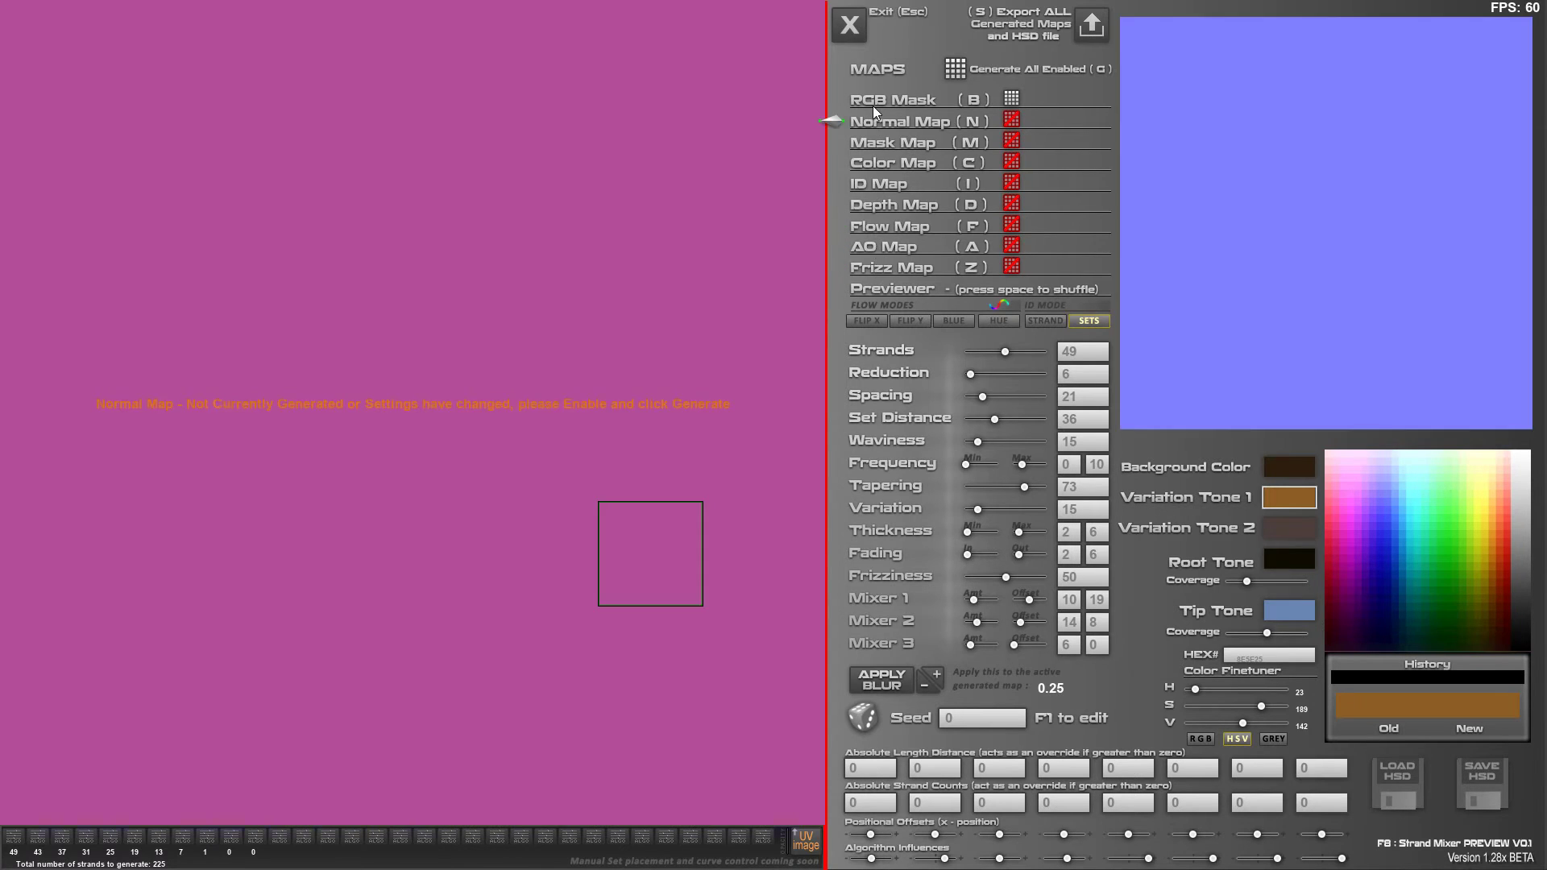
click(896, 294)
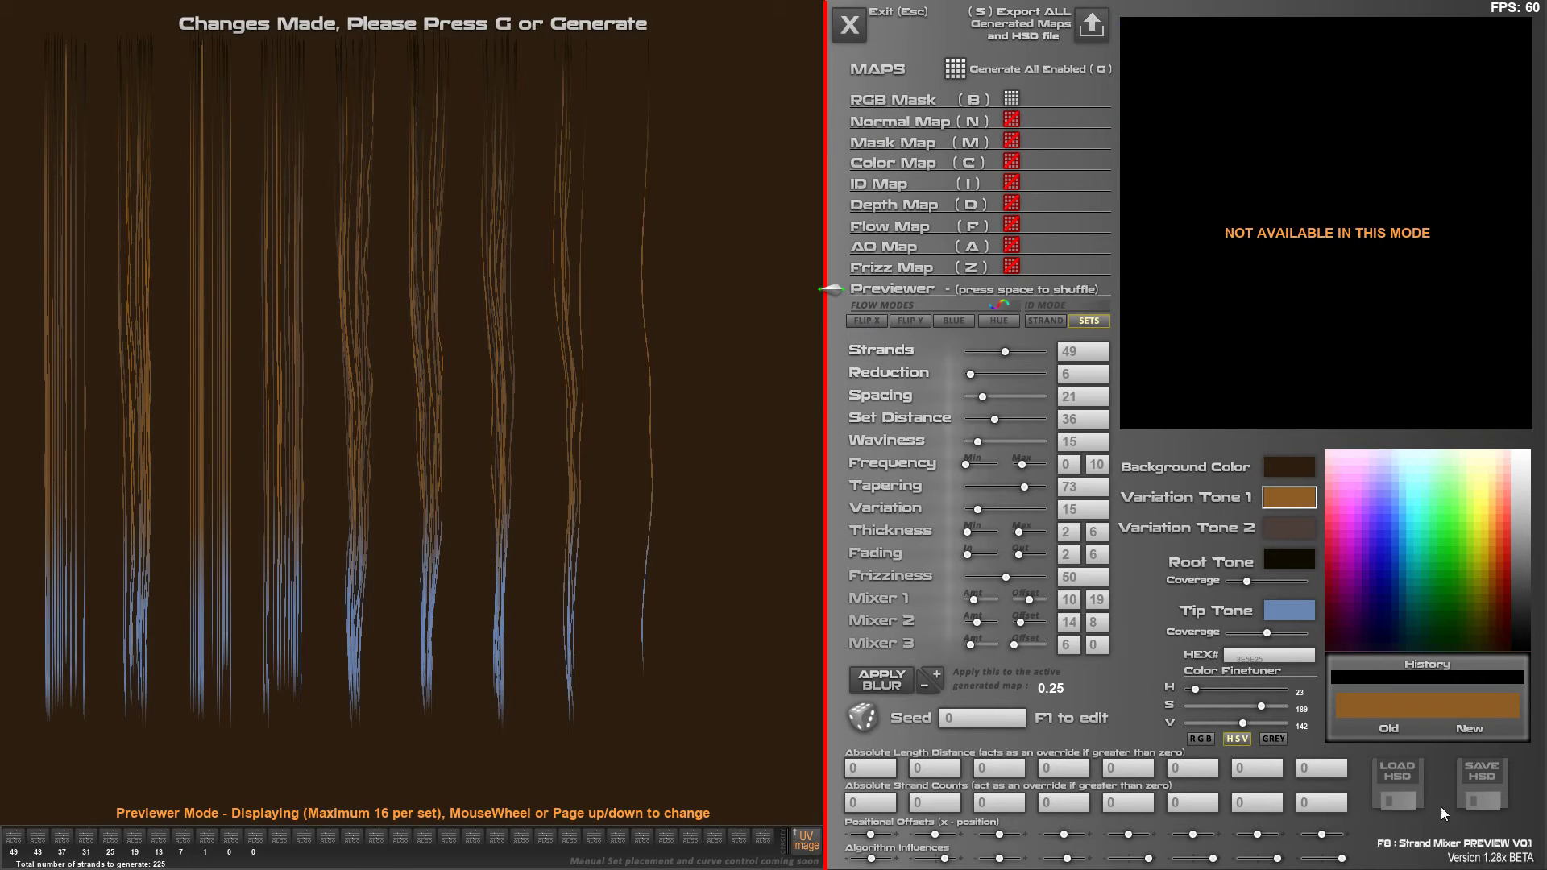
In the mixer editor, pull Mixer 1's bottom points back toward the strand
key(F1)
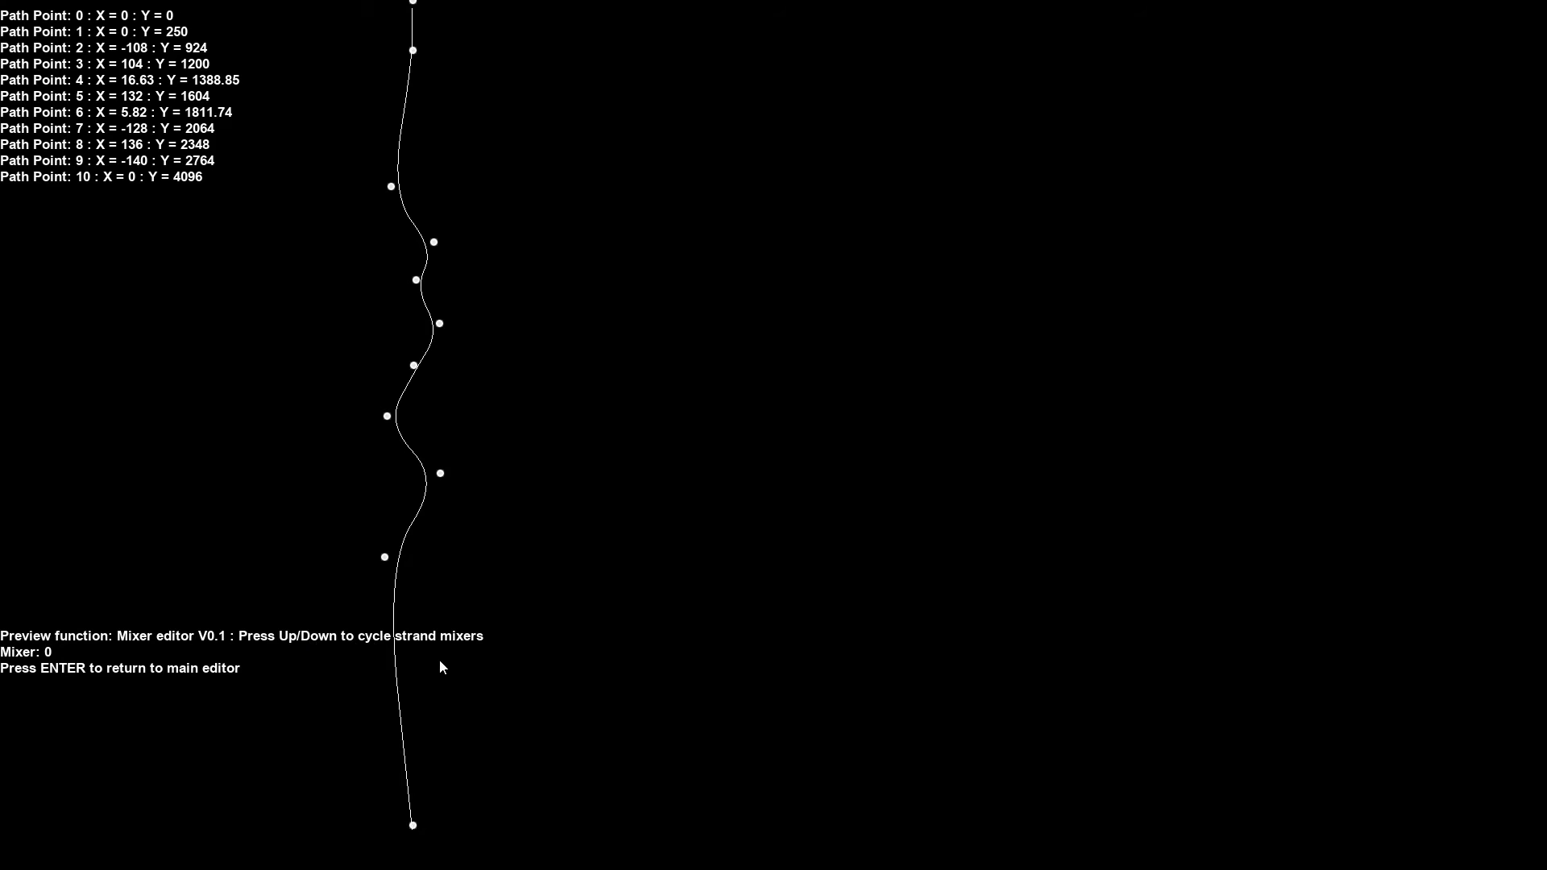
key(Down)
drag(229, 857, 408, 736)
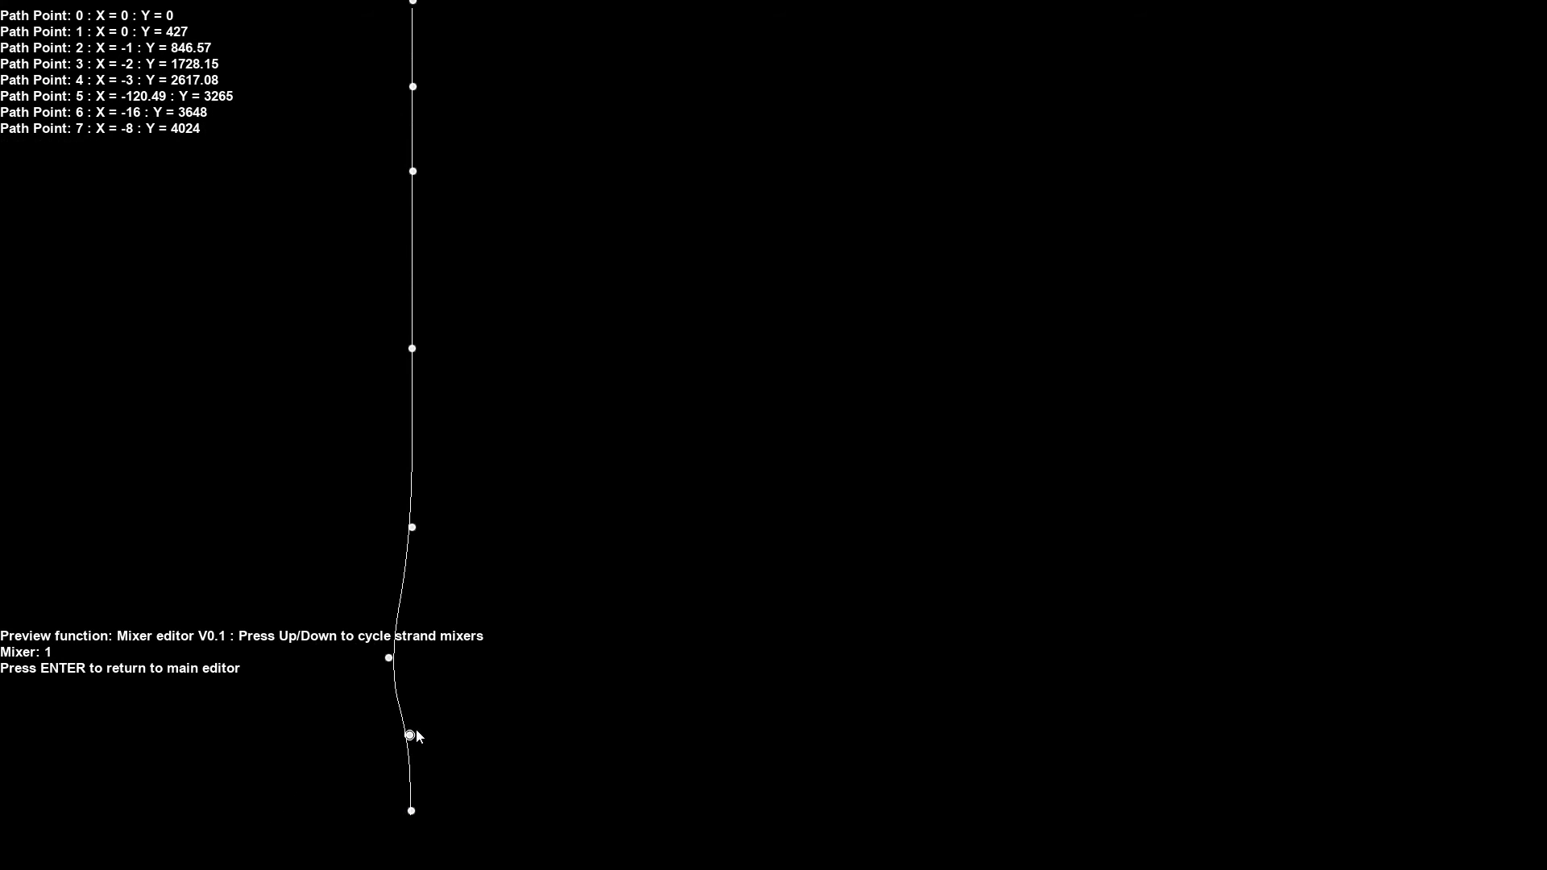
Nudge Mixer 2's point 3 and tip, then randomize its path to near-vertical
key(Down)
drag(412, 604, 399, 594)
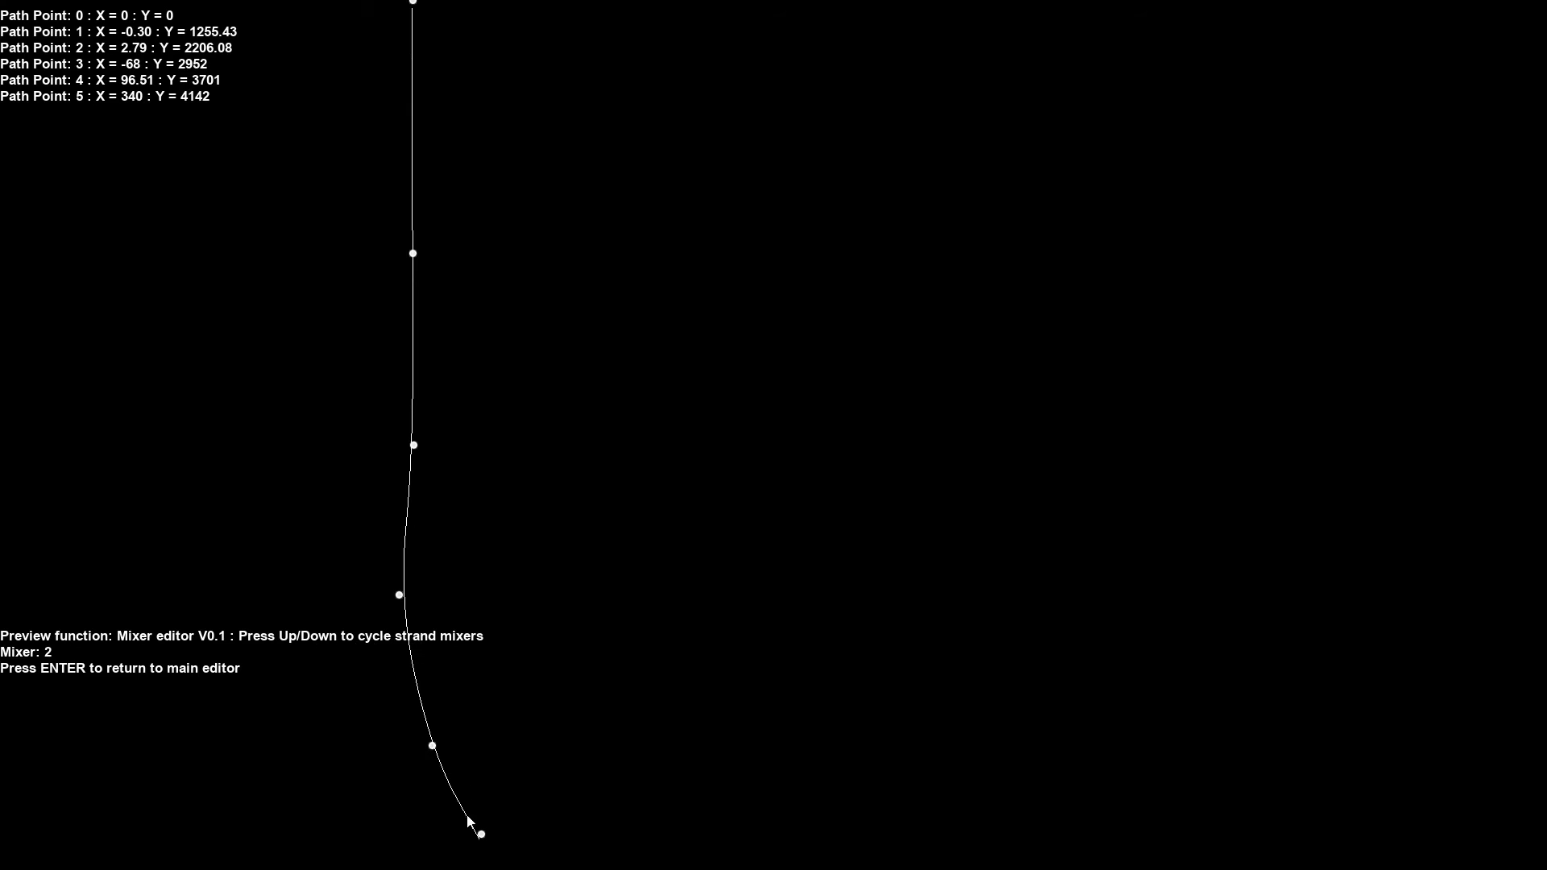
drag(481, 834, 445, 819)
key(r)
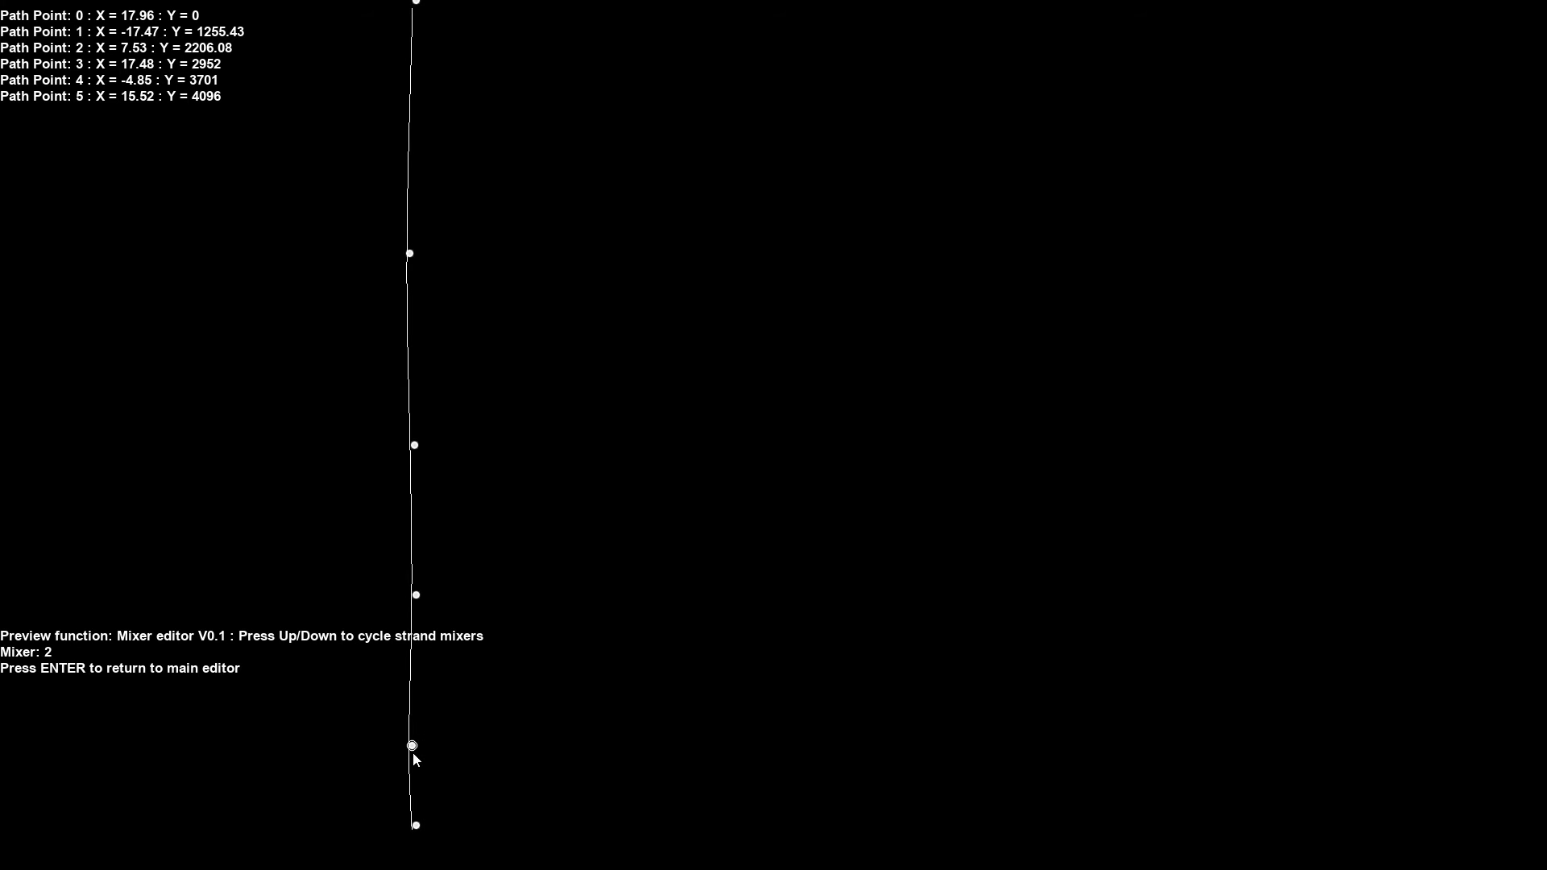
Re-randomize Mixer 1's and Mixer 0's paths several times
key(Down)
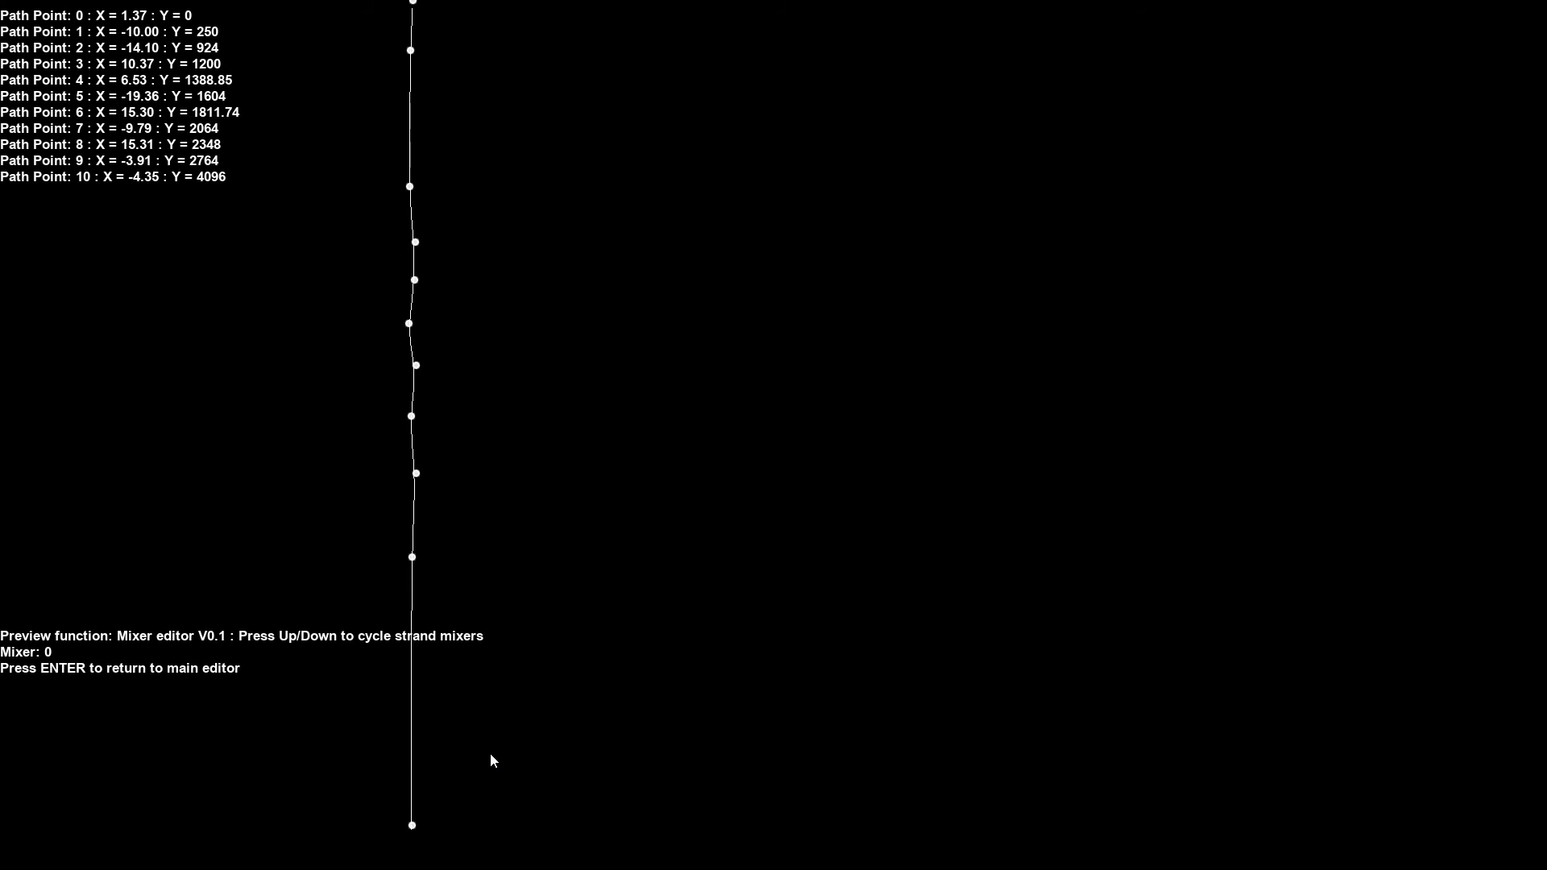
key(Up)
key(Up)
key(r)
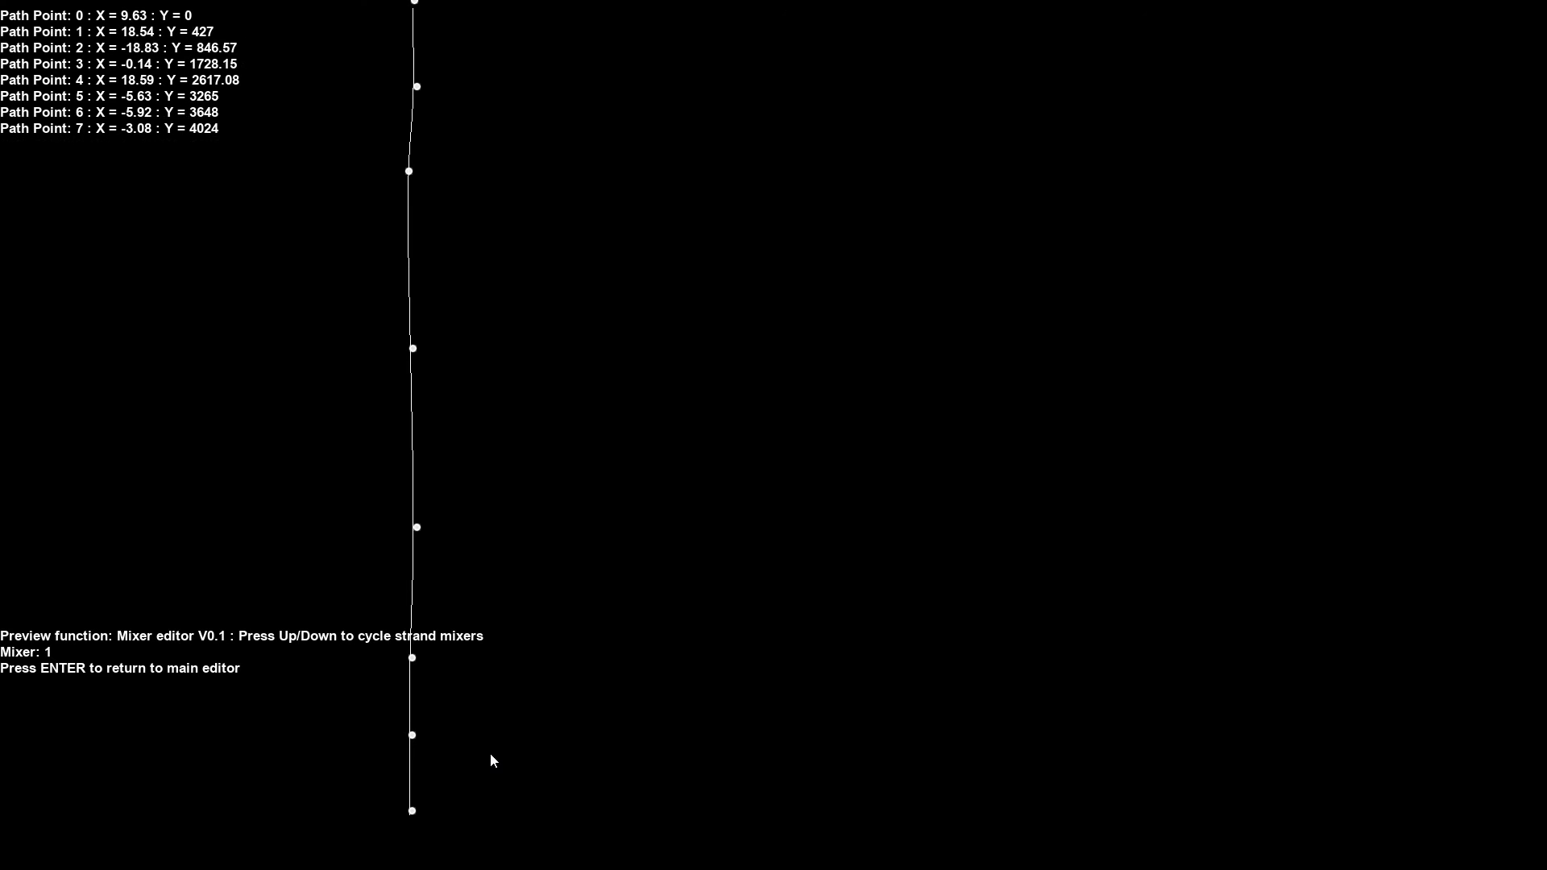
key(r)
key(r)
key(r)
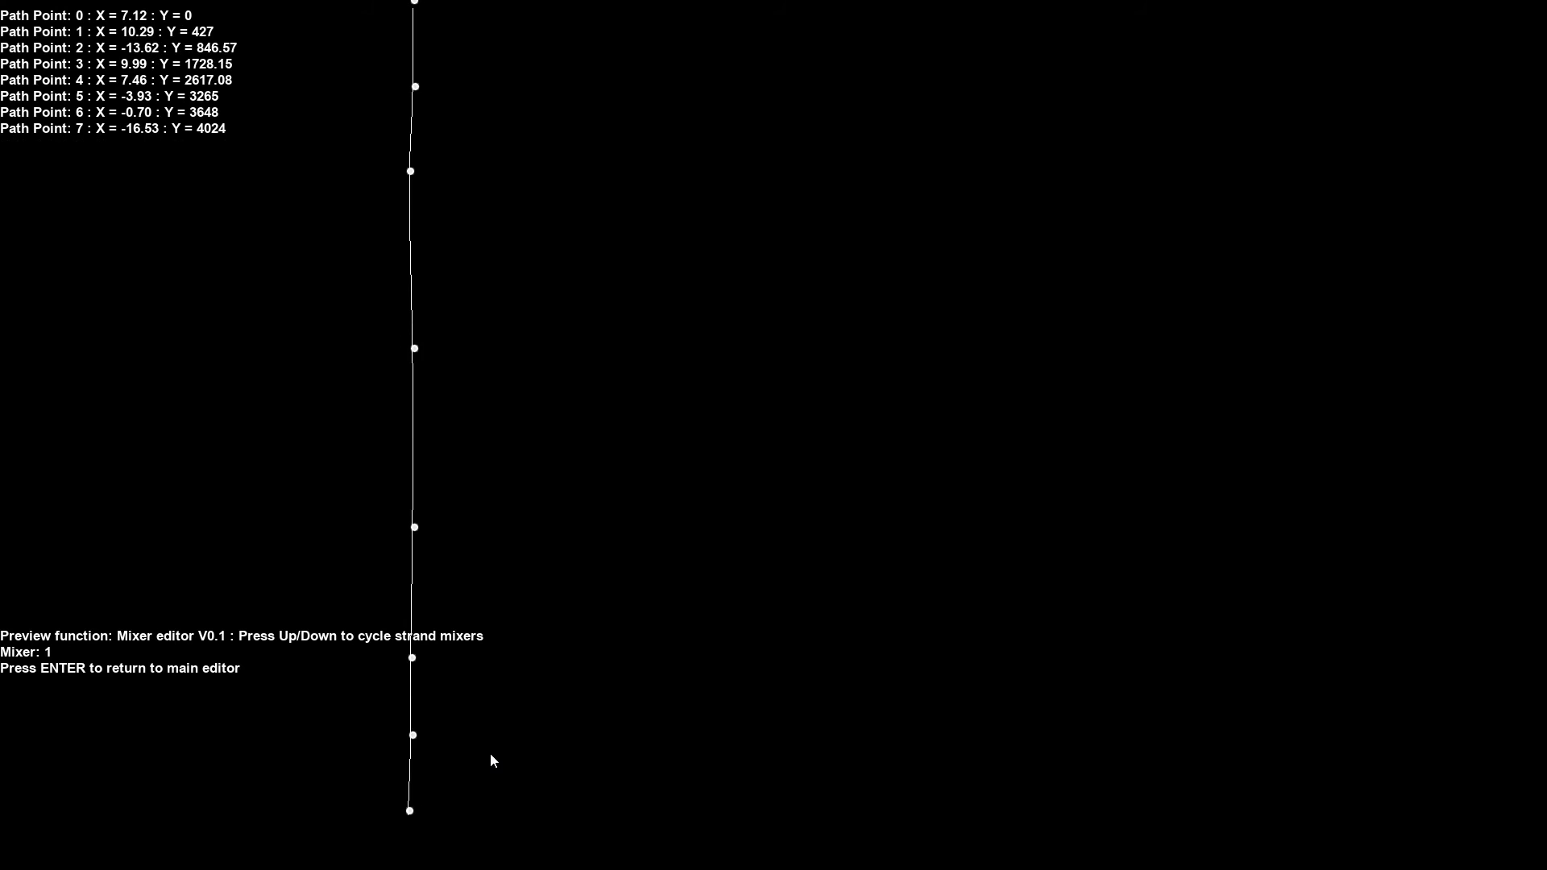
key(Up)
key(r)
key(r)
key(r)
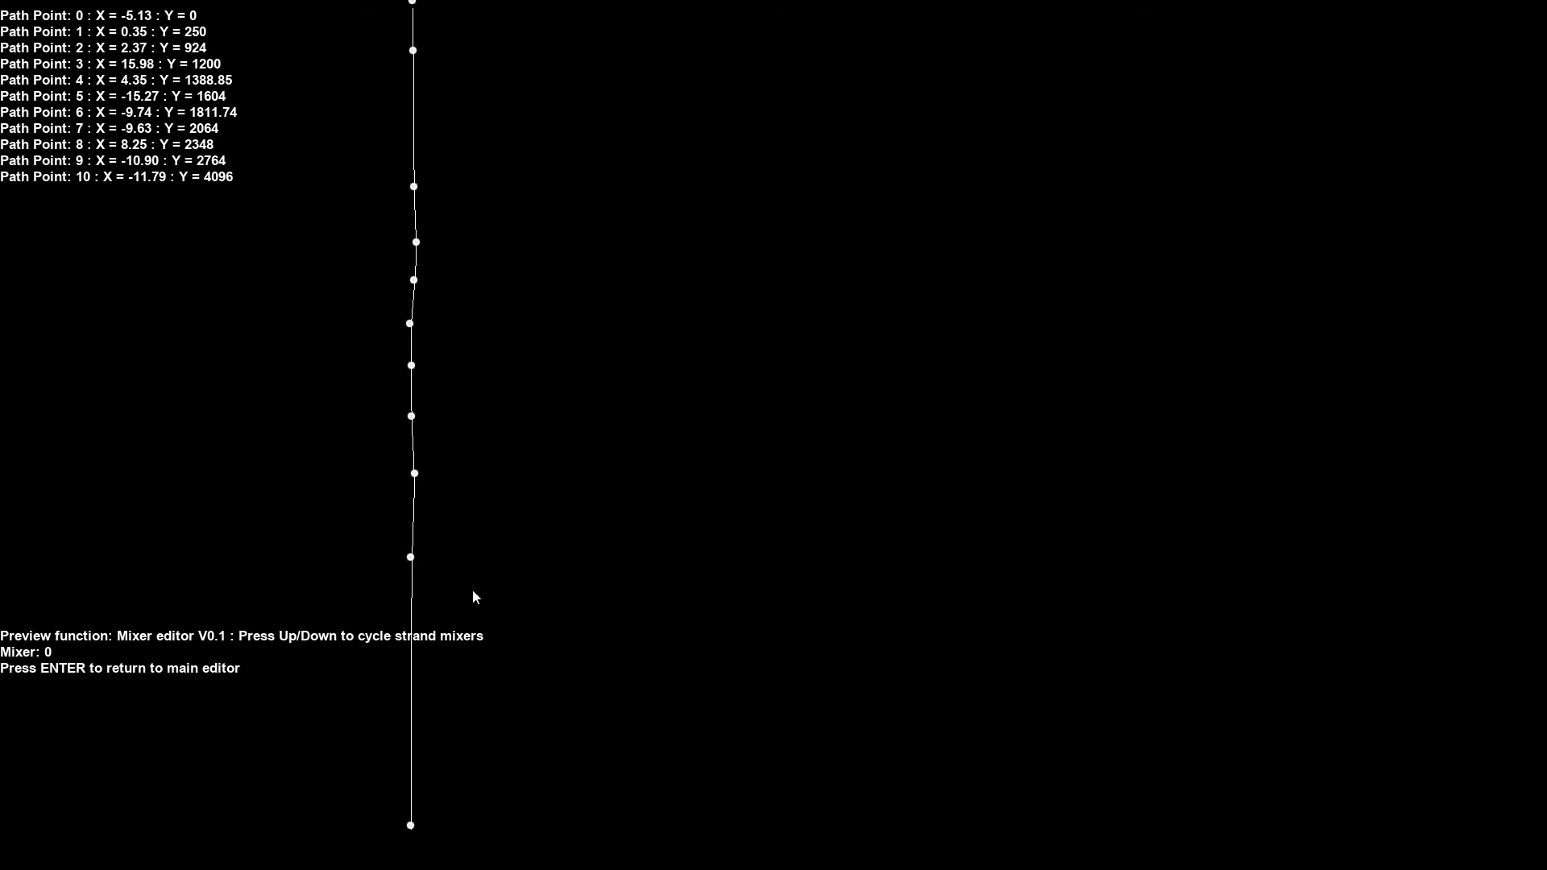
key(r)
key(r)
key(r)
key(r)
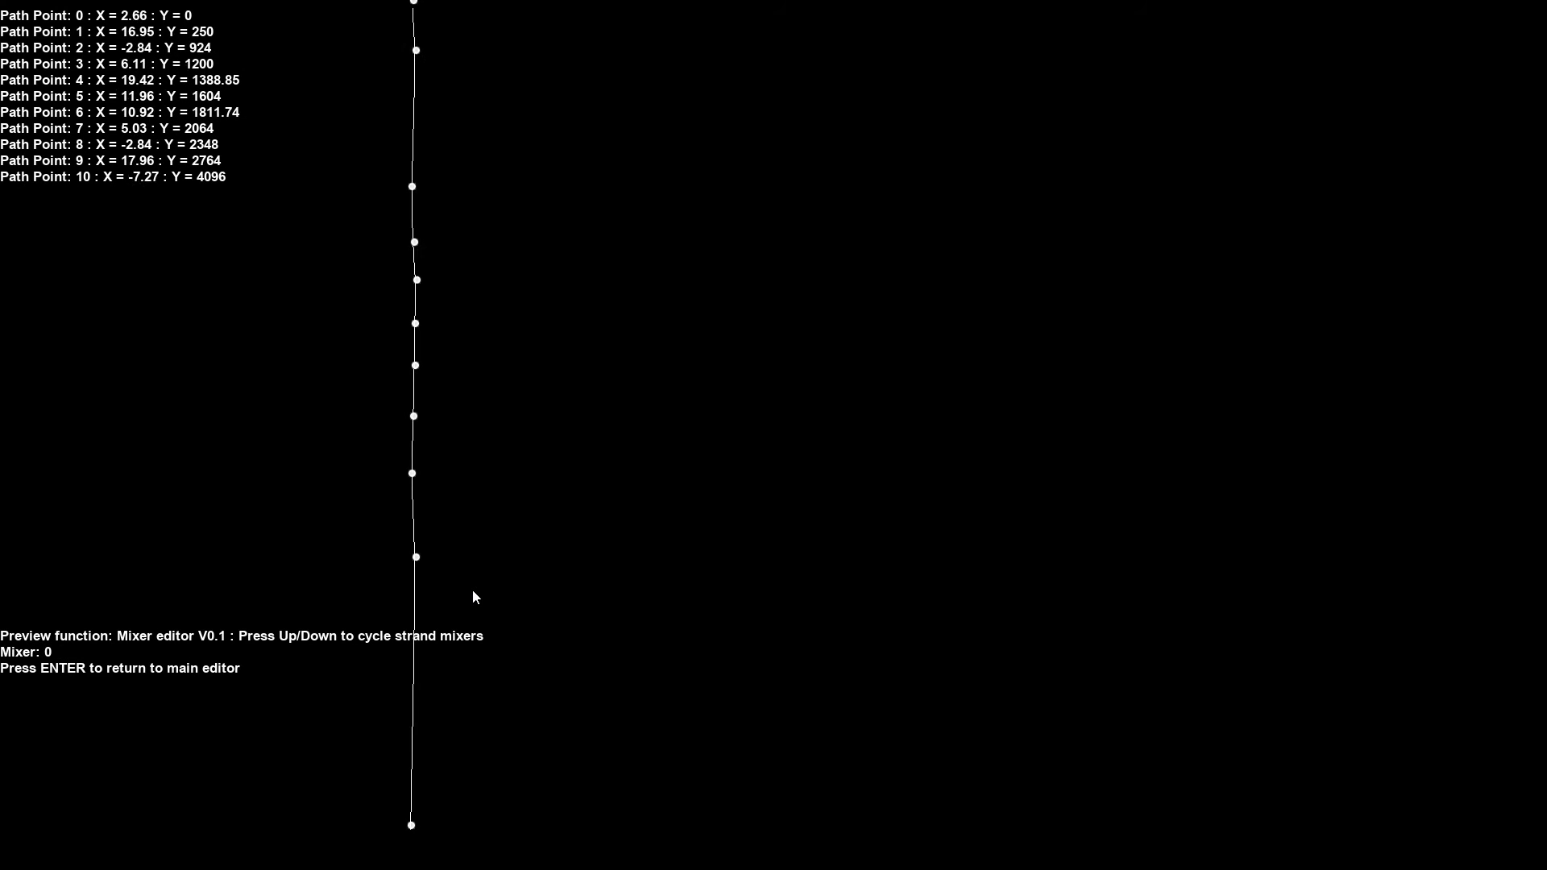
key(r)
key(r)
key(r)
key(r)
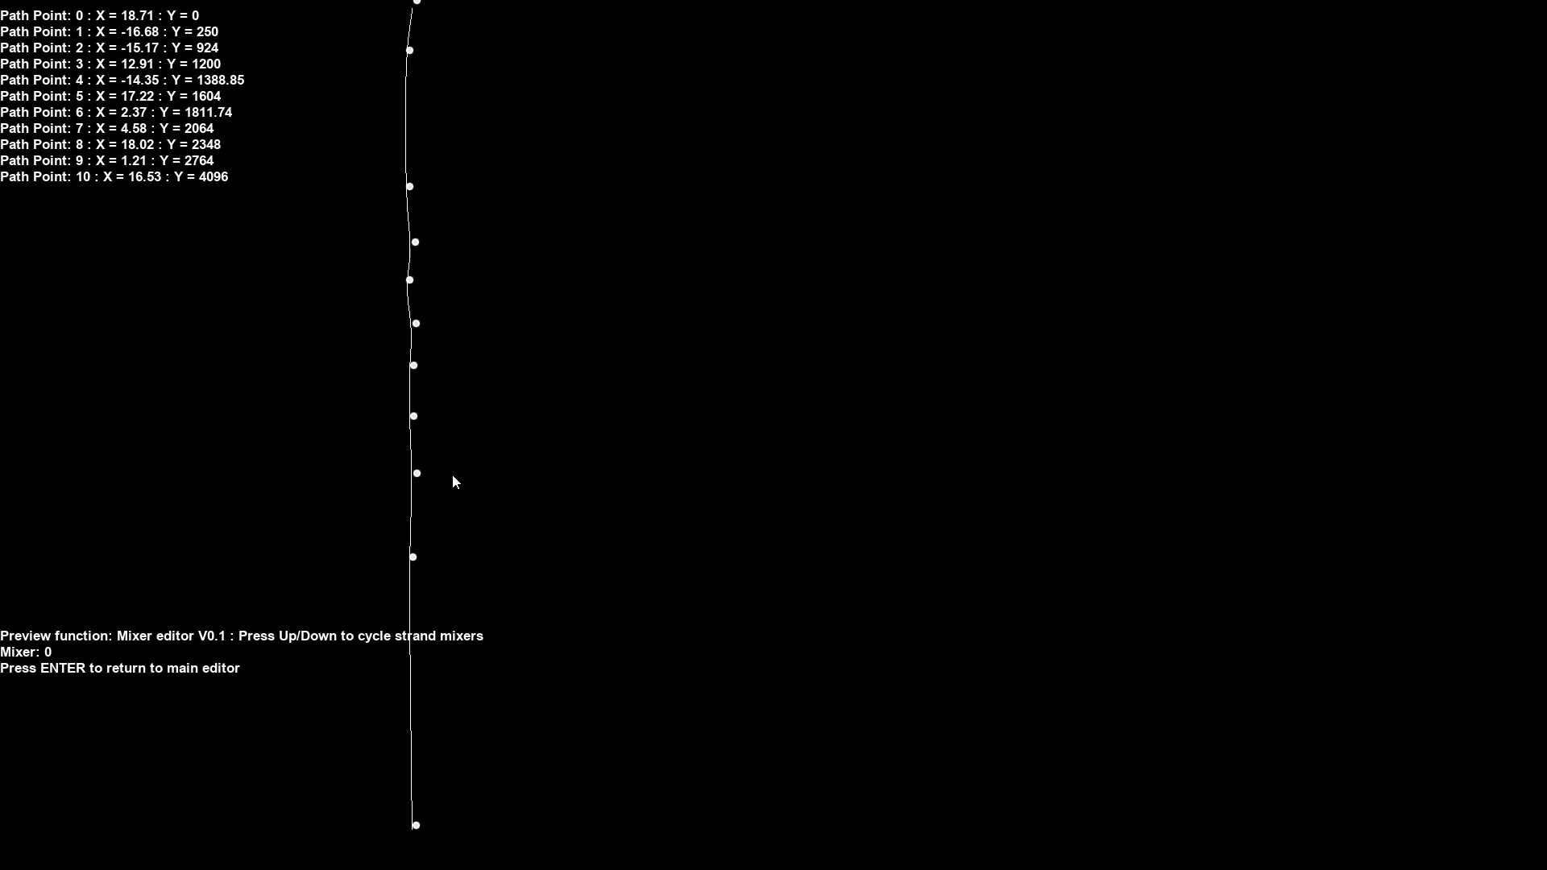
Re-randomize Mixer 1 again and drag Mixer 2's point 1 out to X 120
key(r)
key(Down)
key(r)
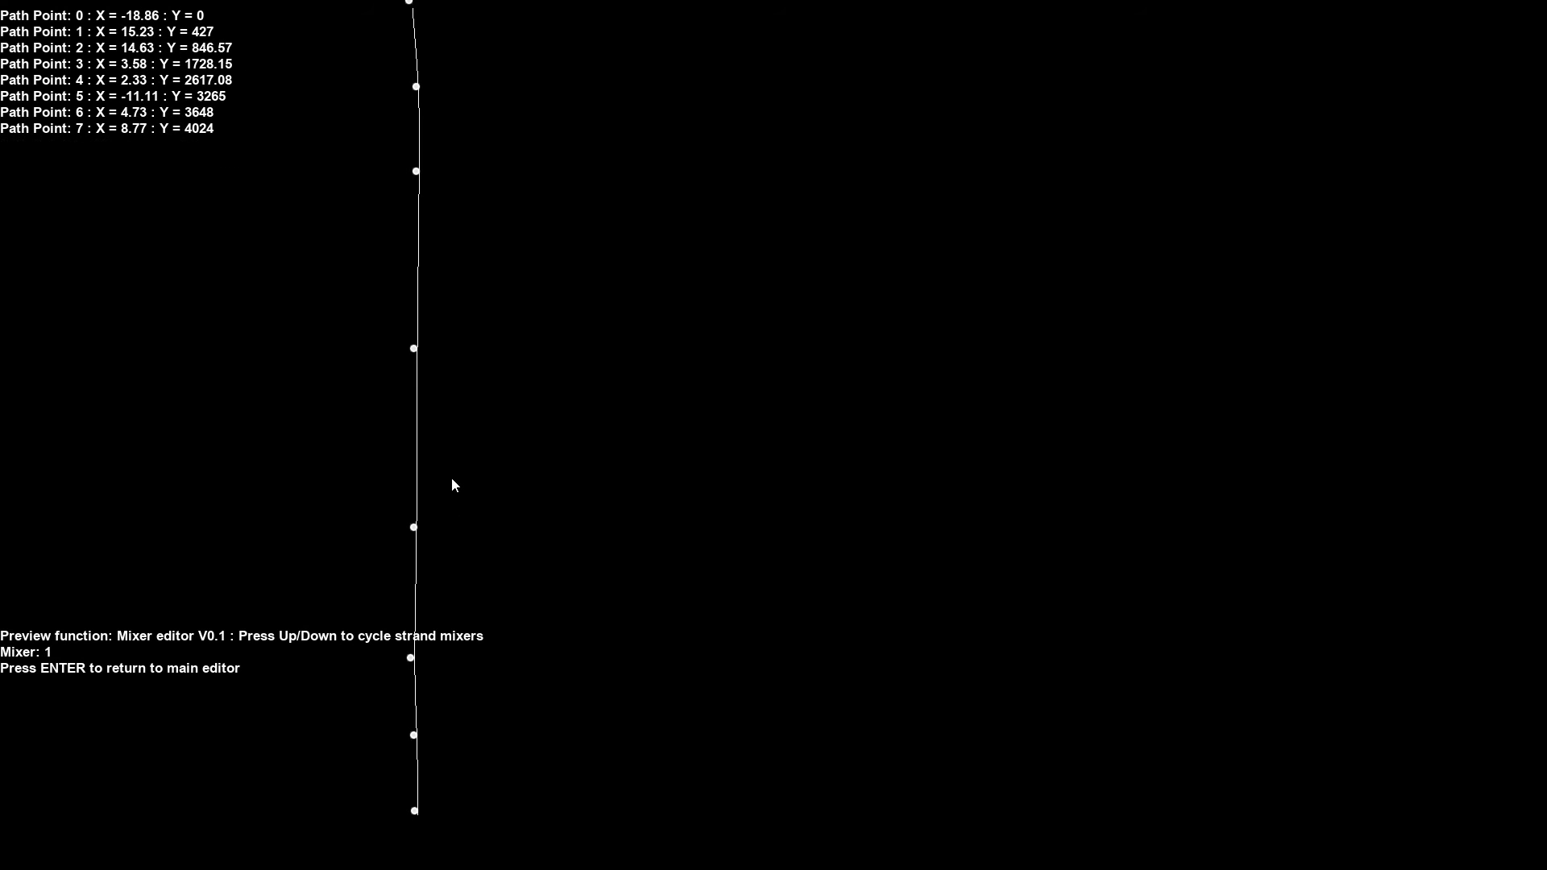
key(r)
key(r)
key(r)
key(r)
key(r)
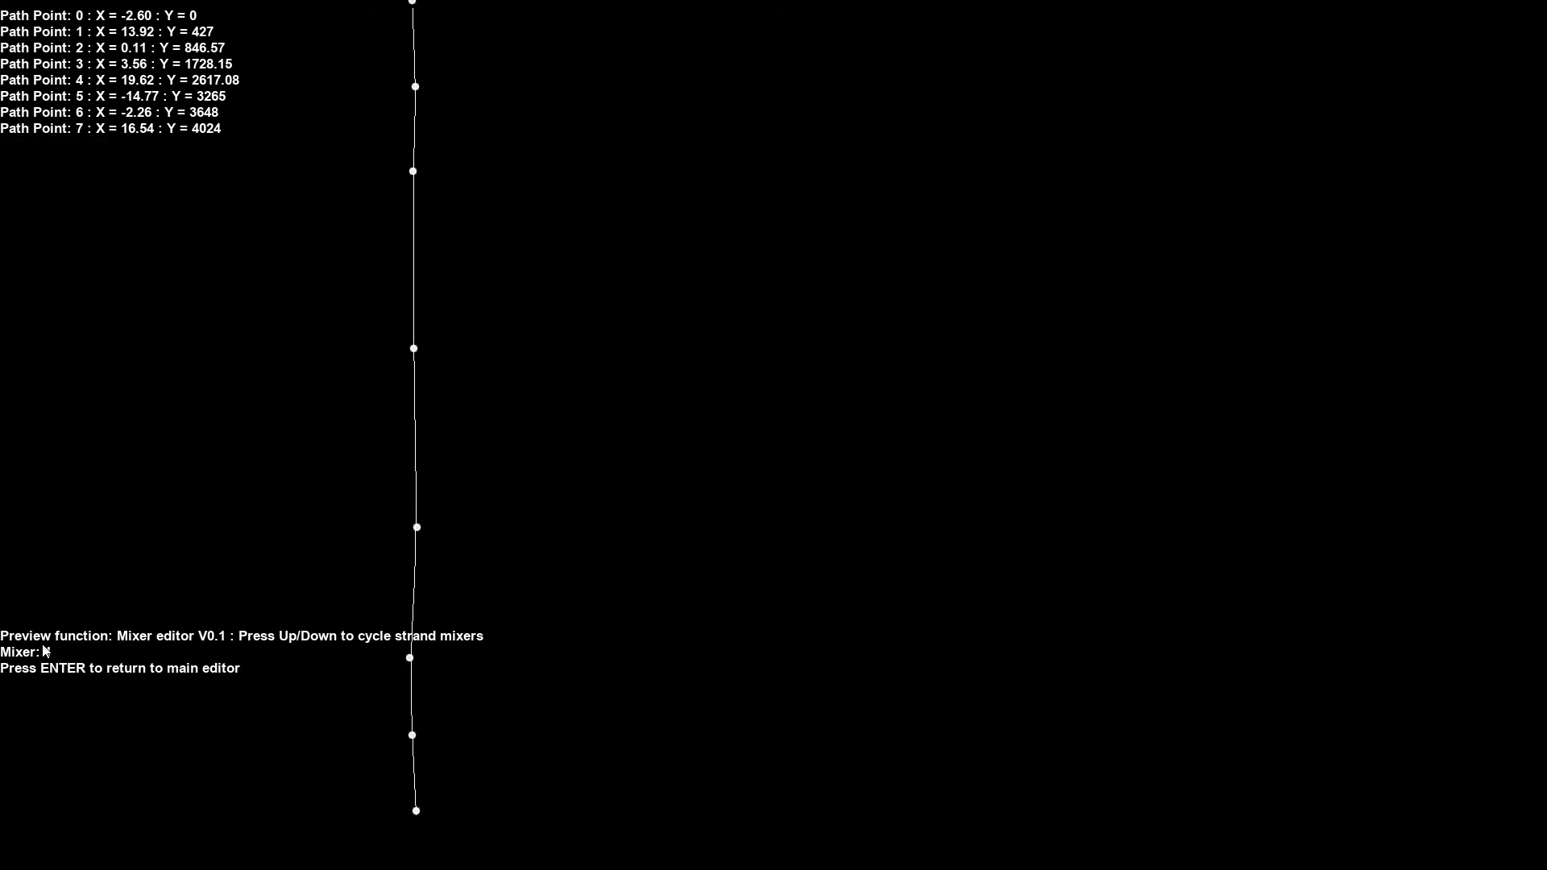
key(Down)
key(r)
key(r)
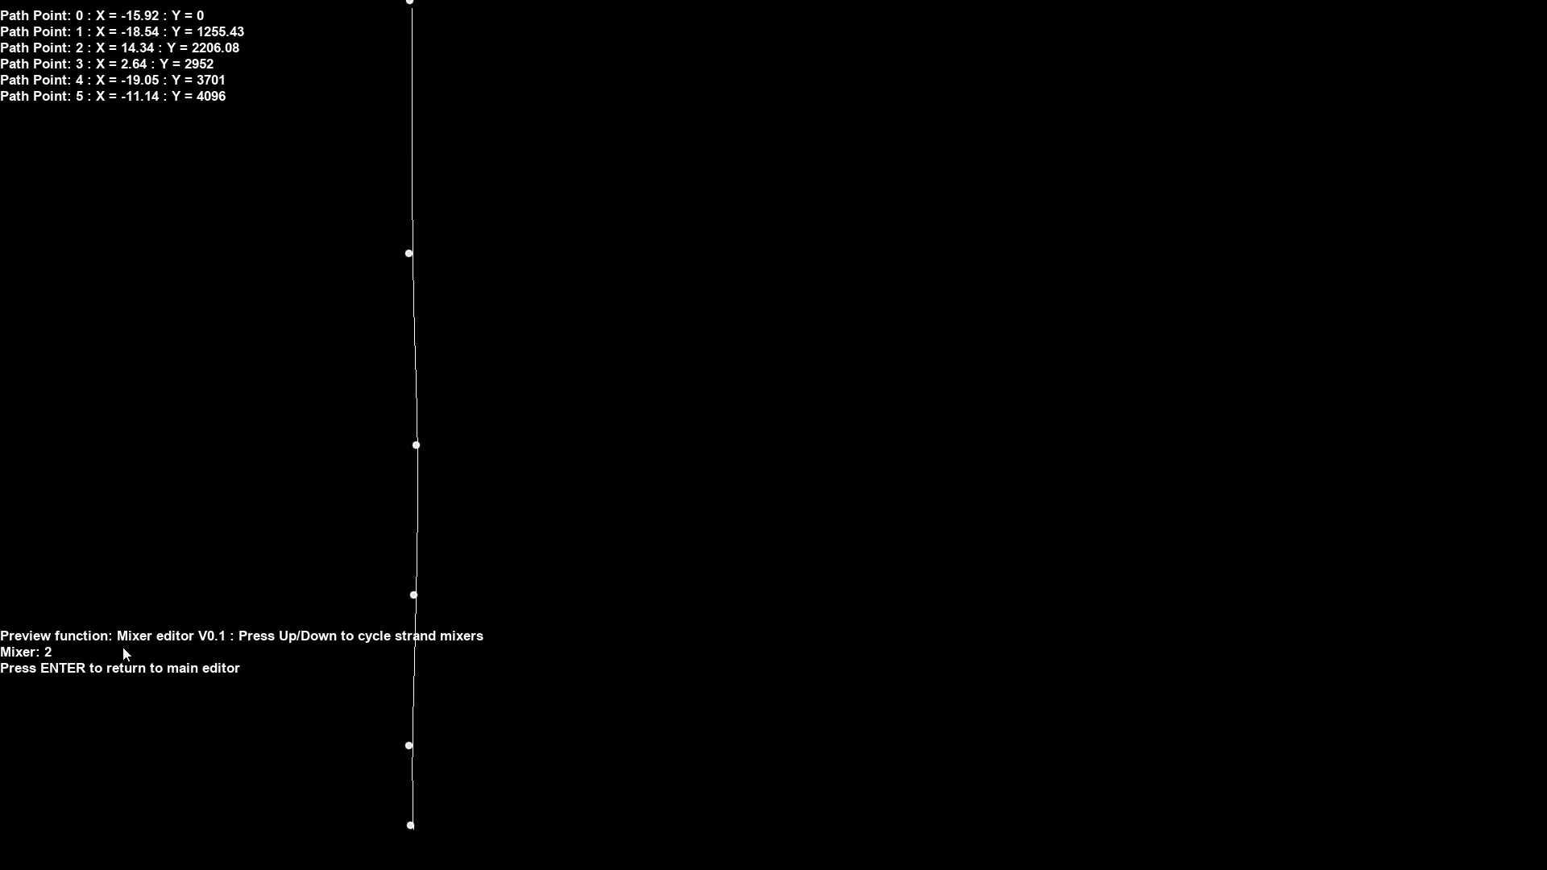
drag(426, 326, 445, 190)
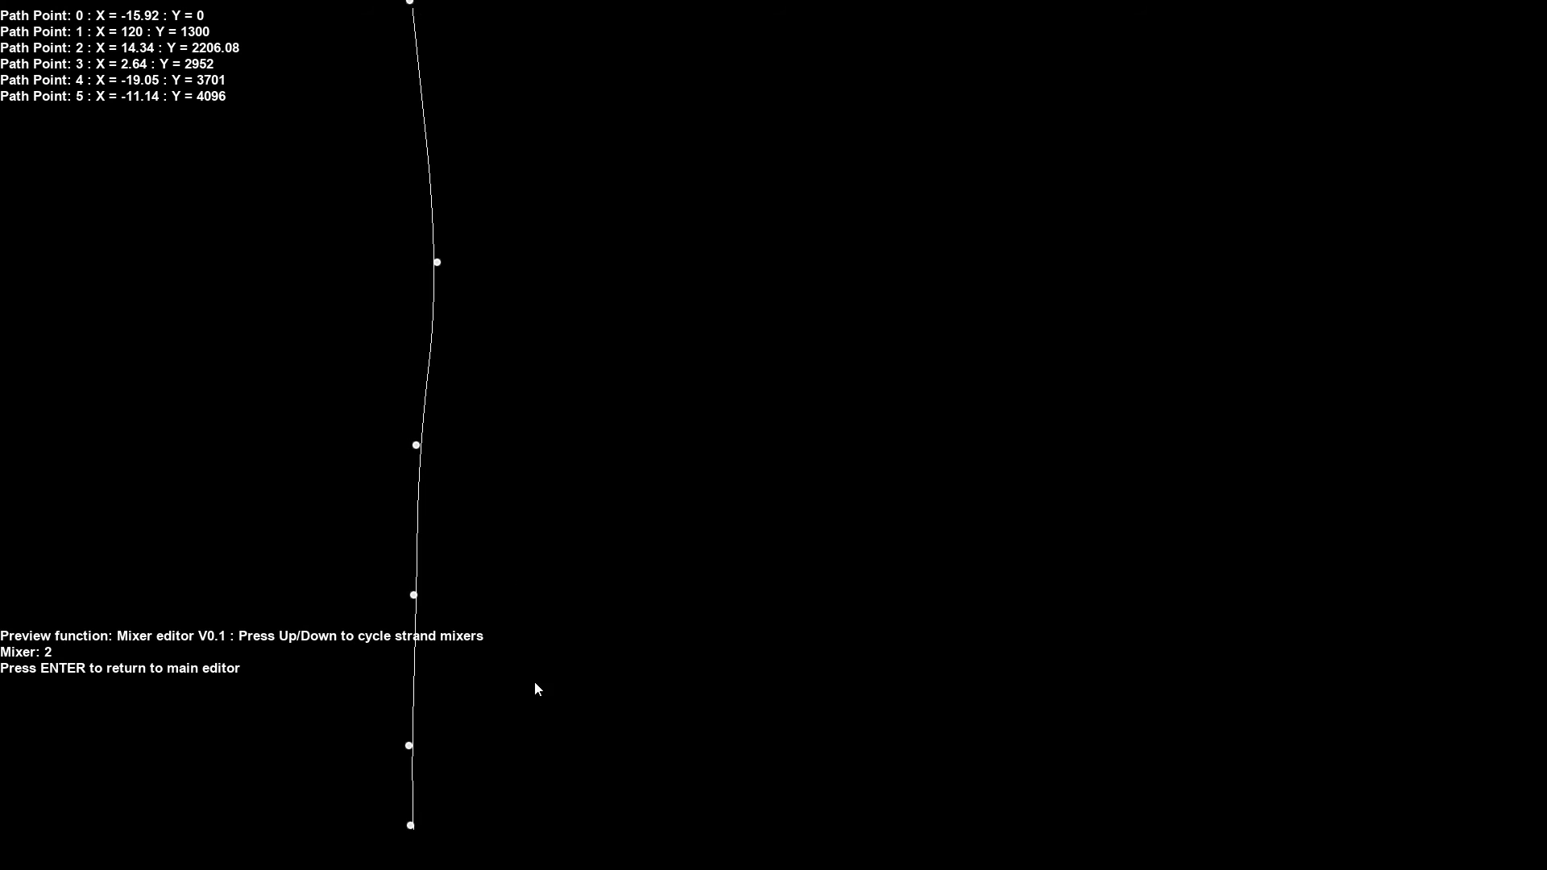
key(Return)
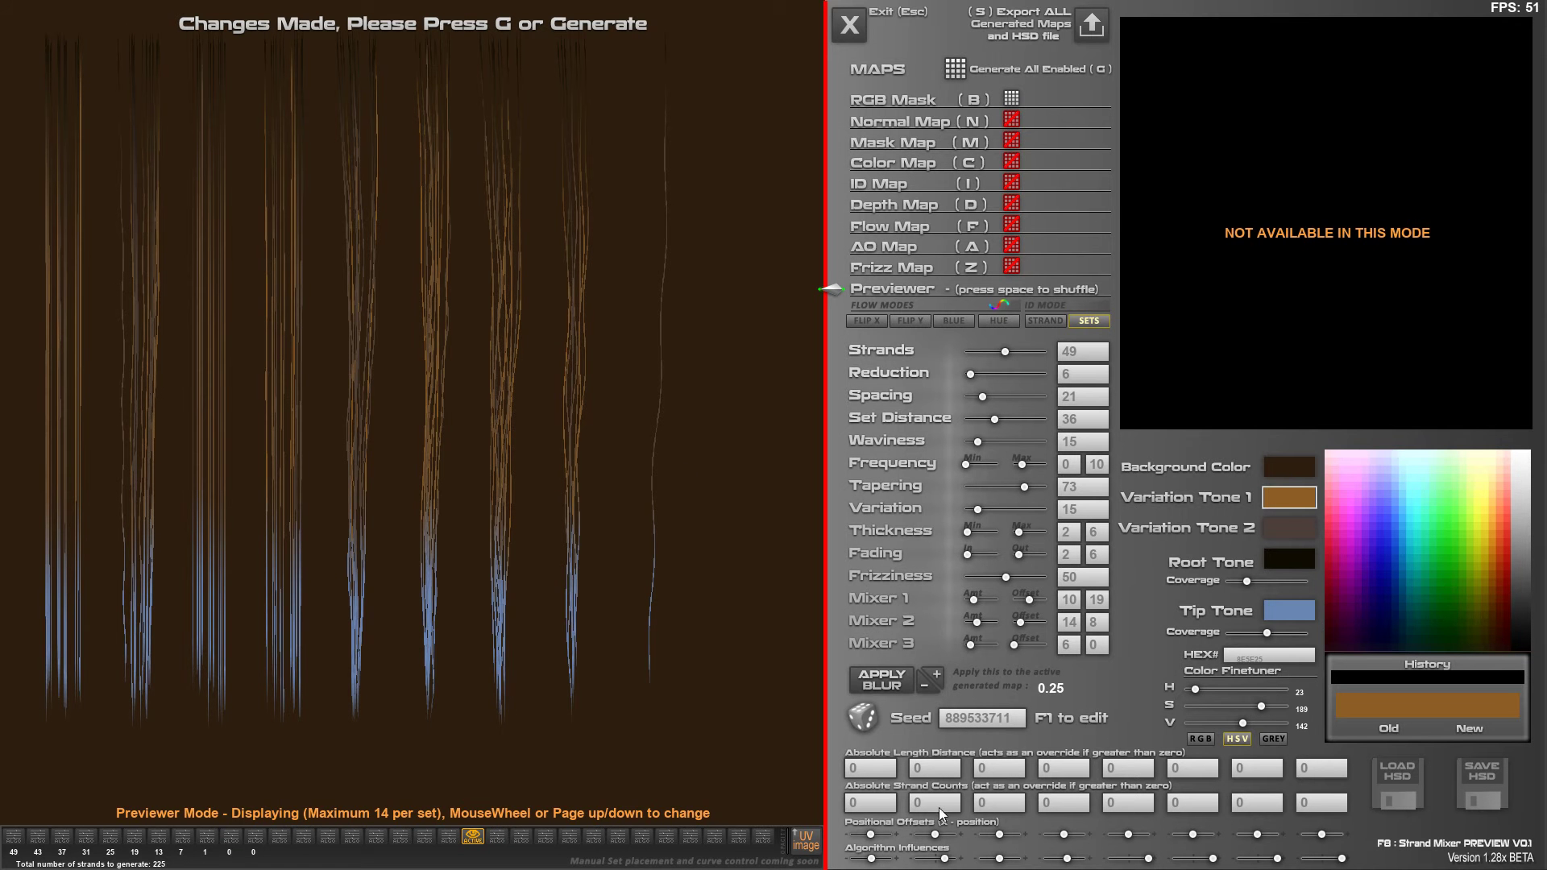
key(space)
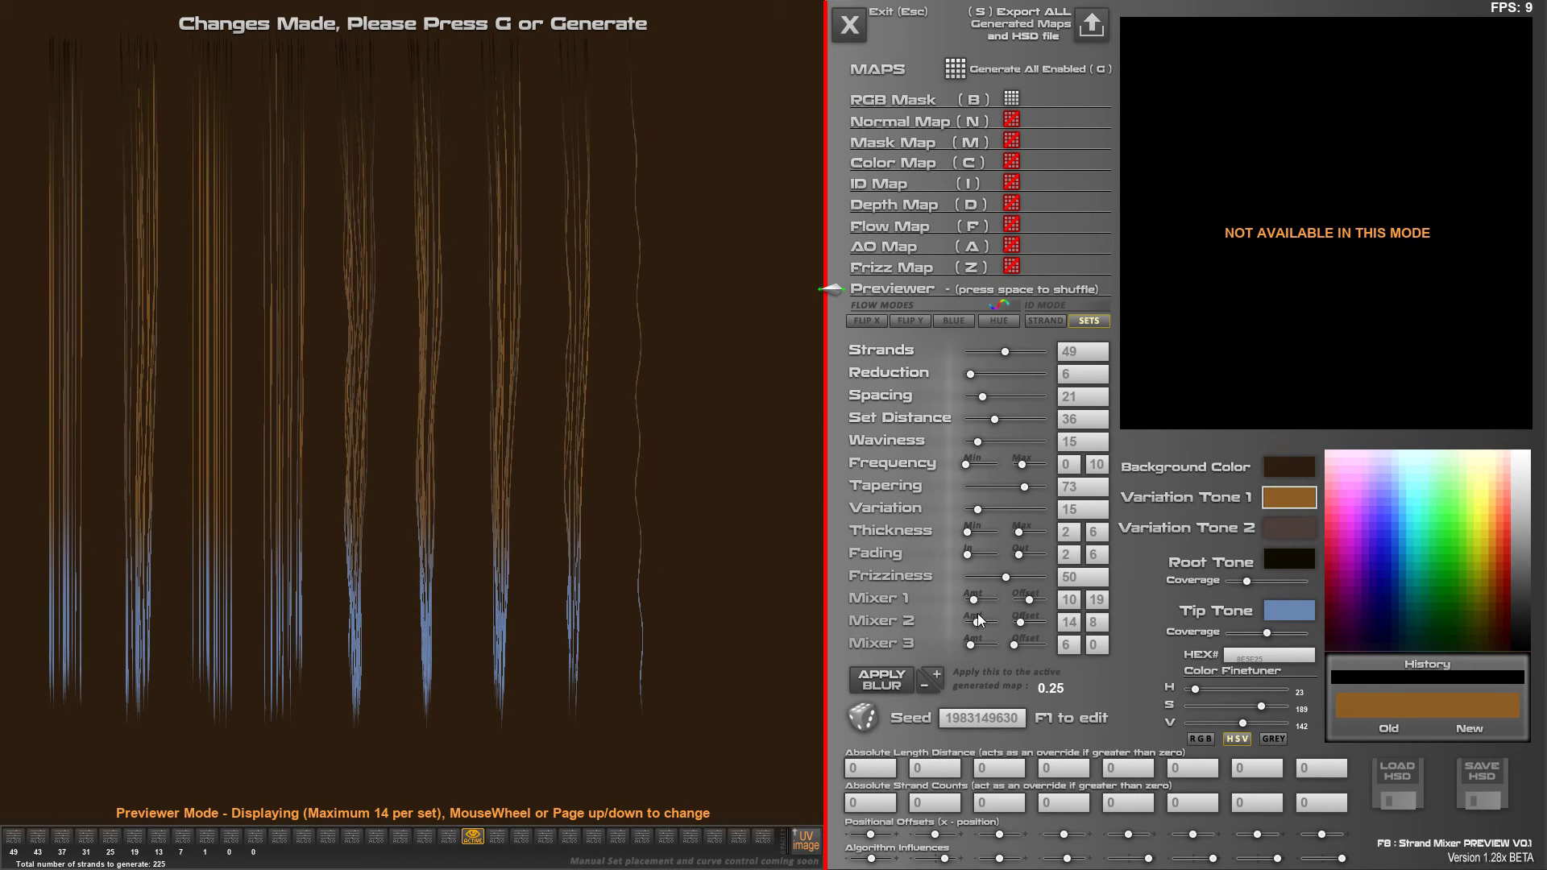
drag(976, 600, 1018, 645)
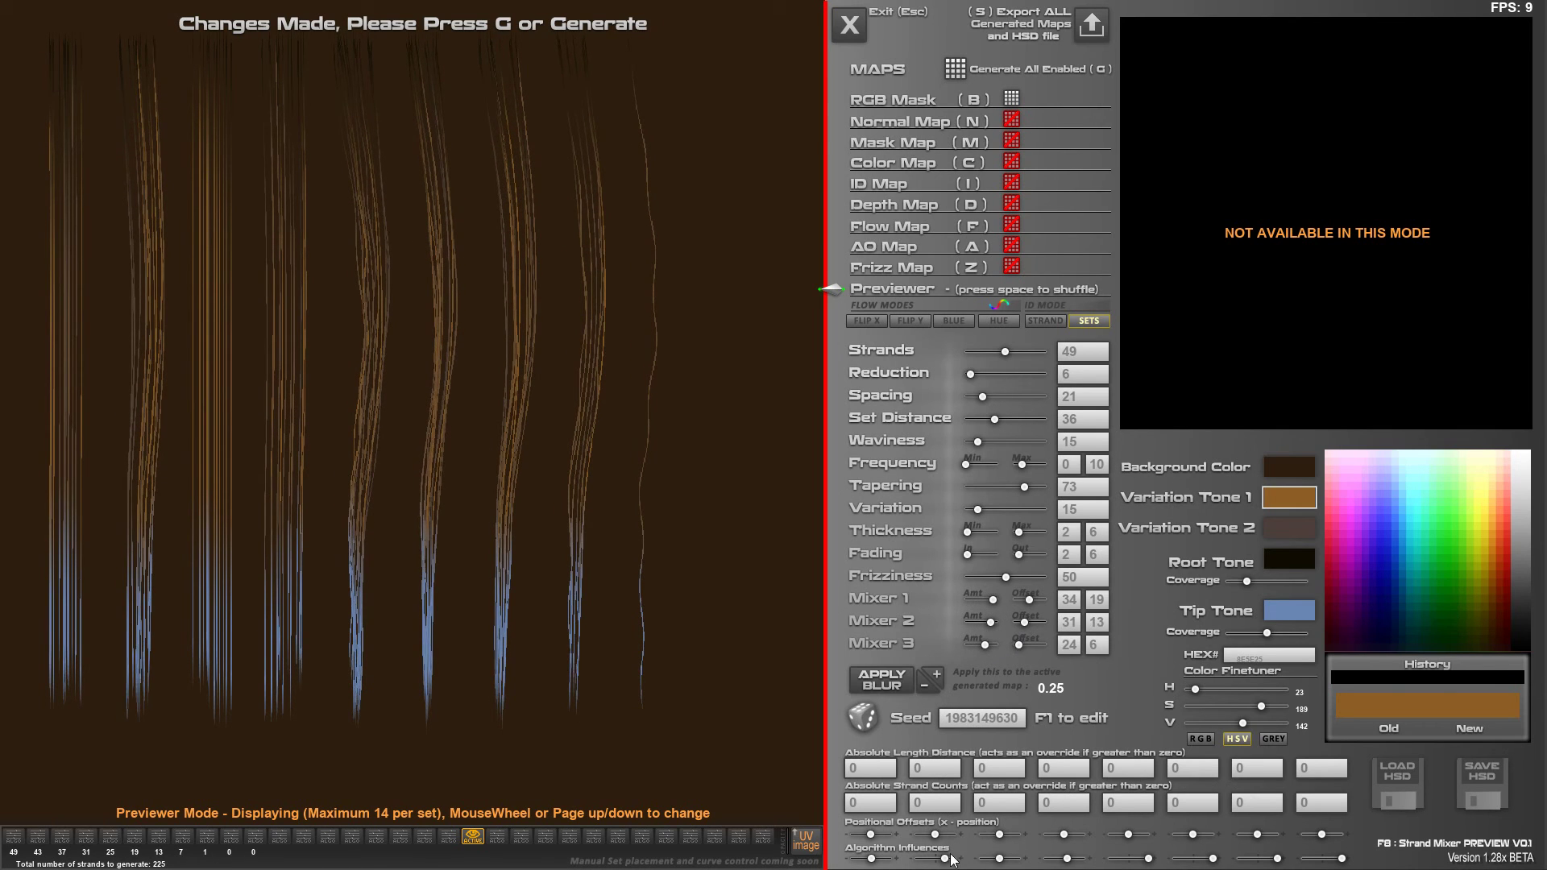
drag(940, 858, 935, 858)
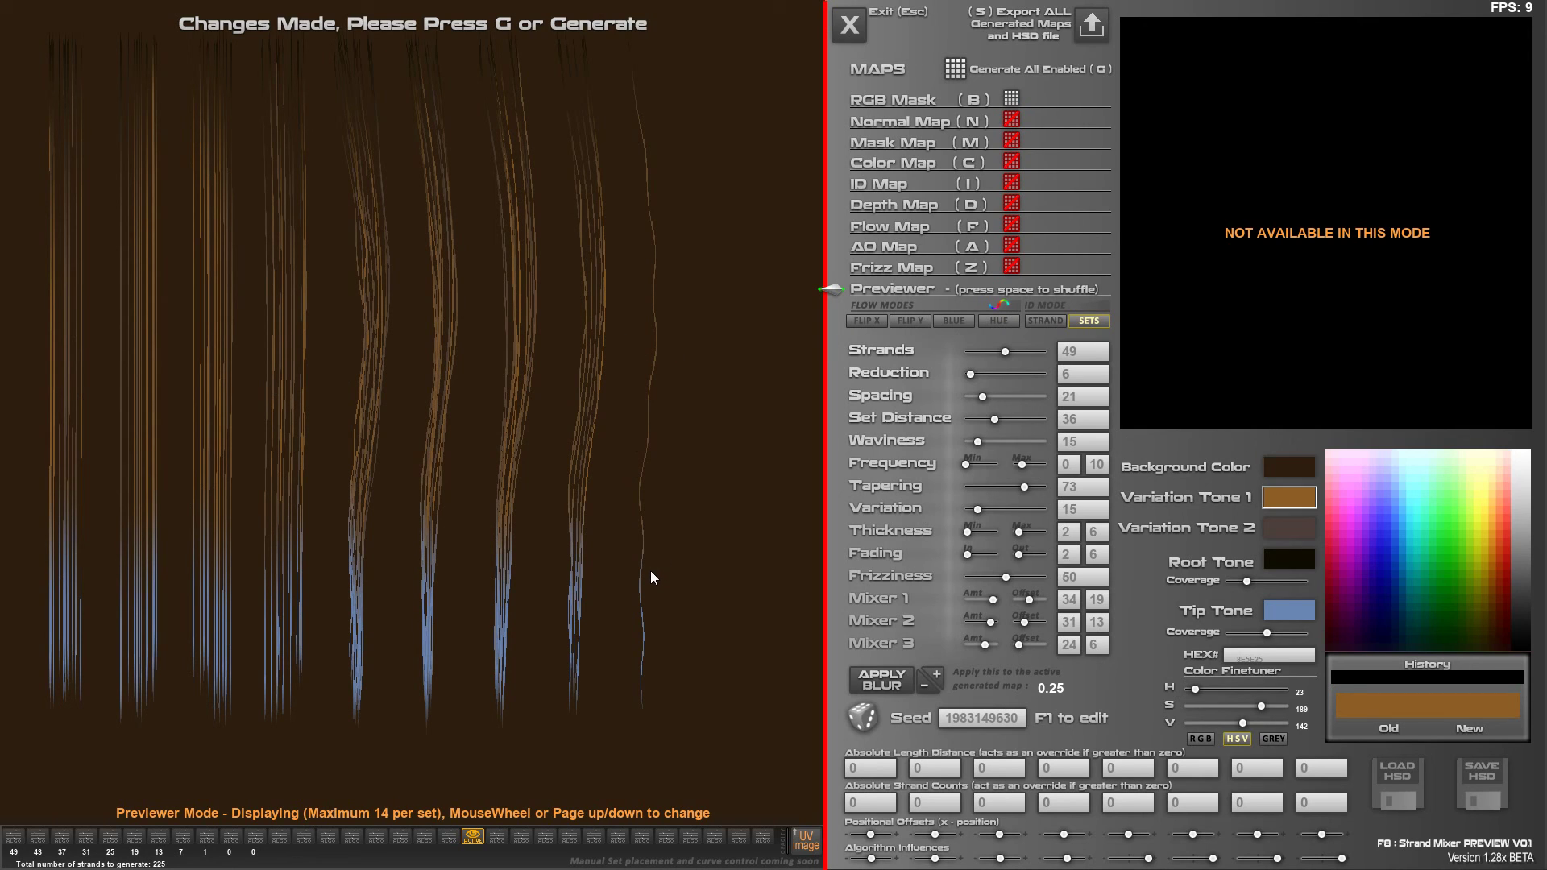
click(473, 837)
click(24, 843)
click(20, 844)
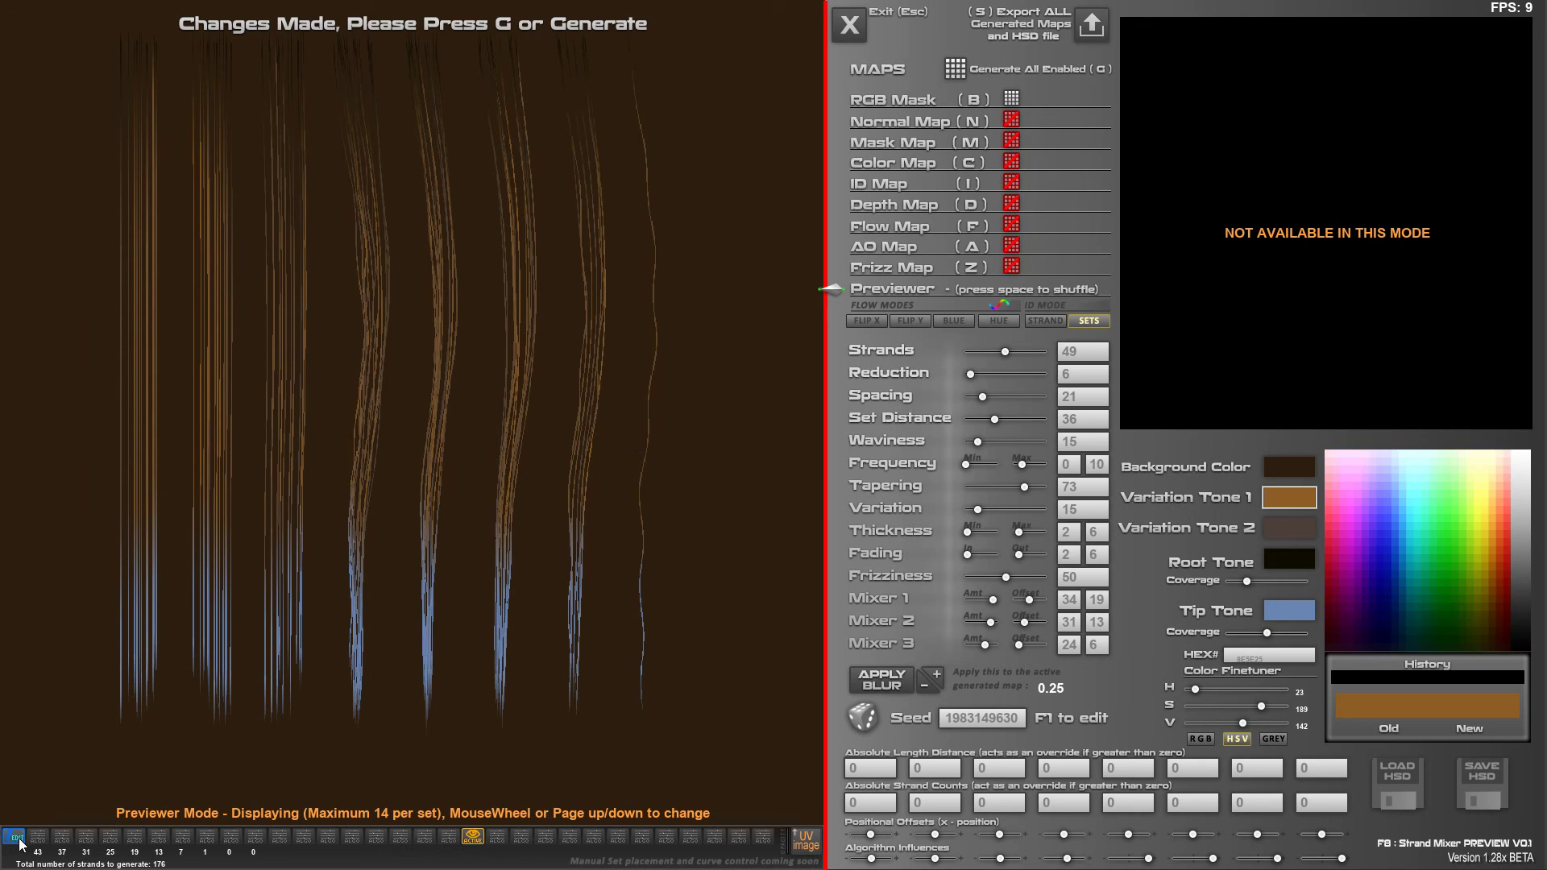
click(18, 840)
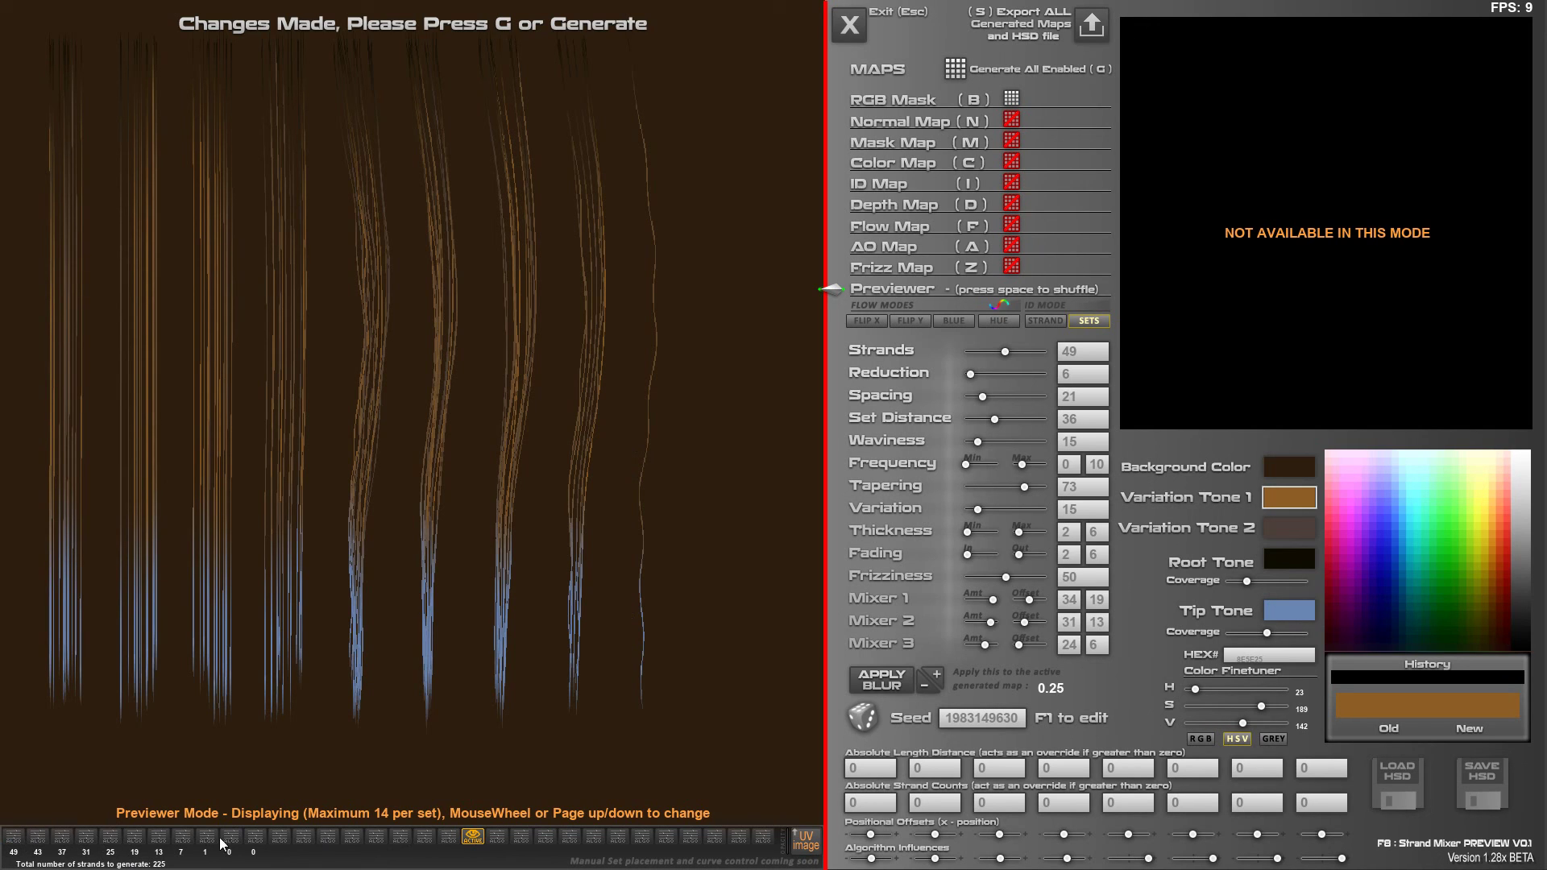